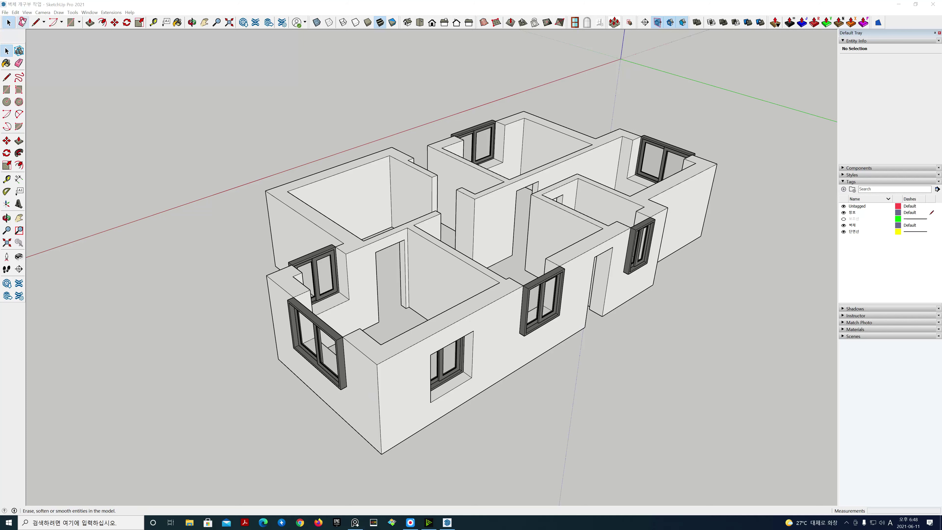
# Step: Open the model file 0611 from the 13주차 folder
pyautogui.click(6, 13)
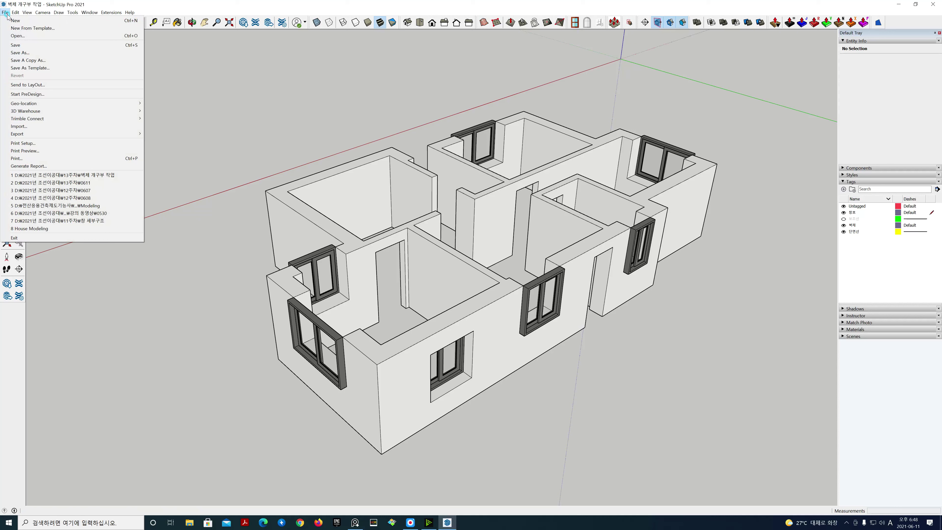
pyautogui.click(24, 37)
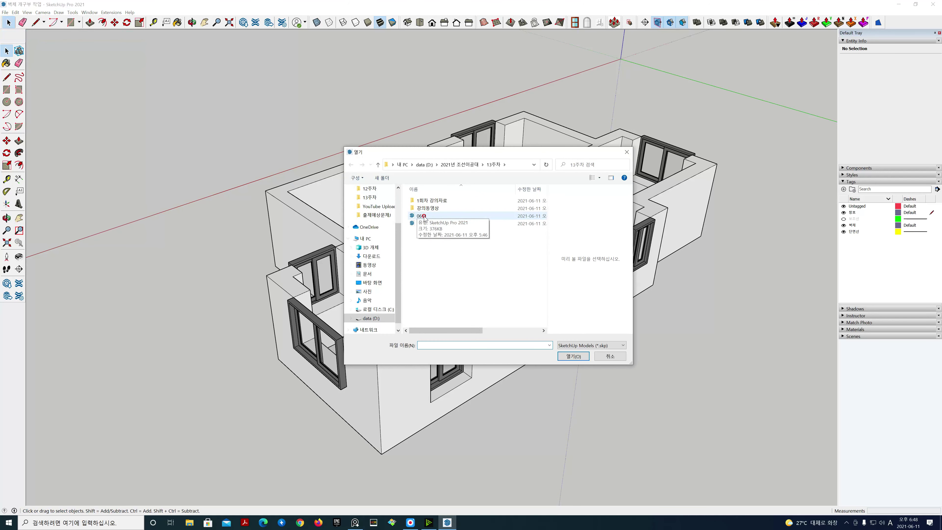
pyautogui.click(422, 216)
pyautogui.click(577, 357)
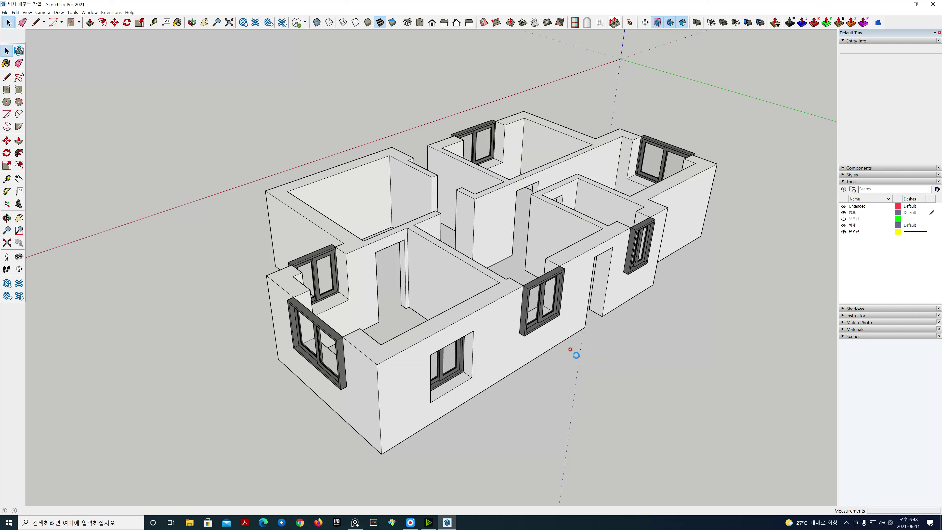
# Step: Examine the house walls, door openings and window outlines from an outside corner view
pyautogui.press('h')
pyautogui.moveTo(484, 353); pyautogui.dragTo(550, 332)
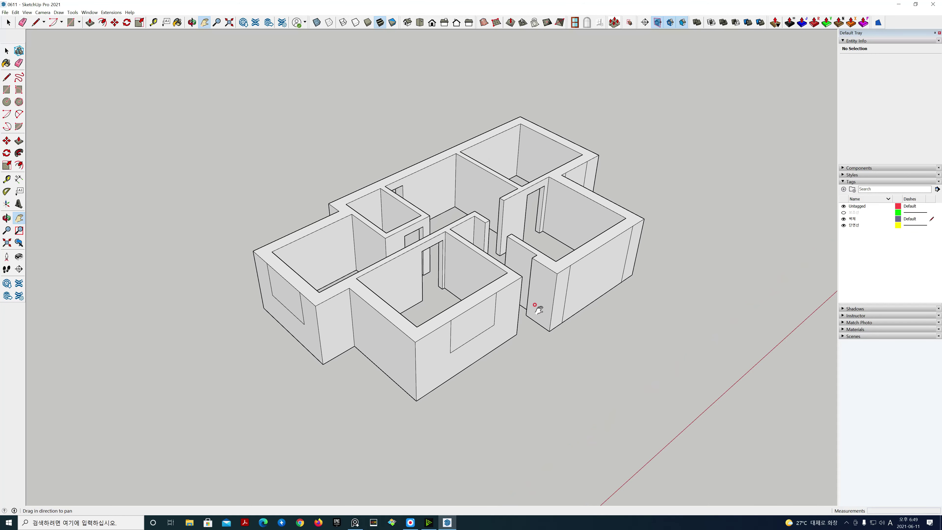
pyautogui.scroll(1, 539, 310)
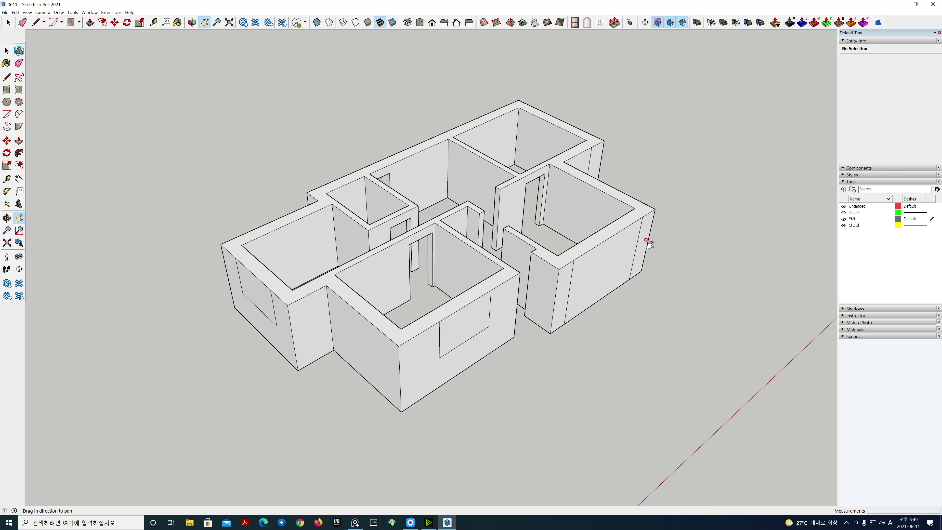
pyautogui.scroll(1, 650, 245)
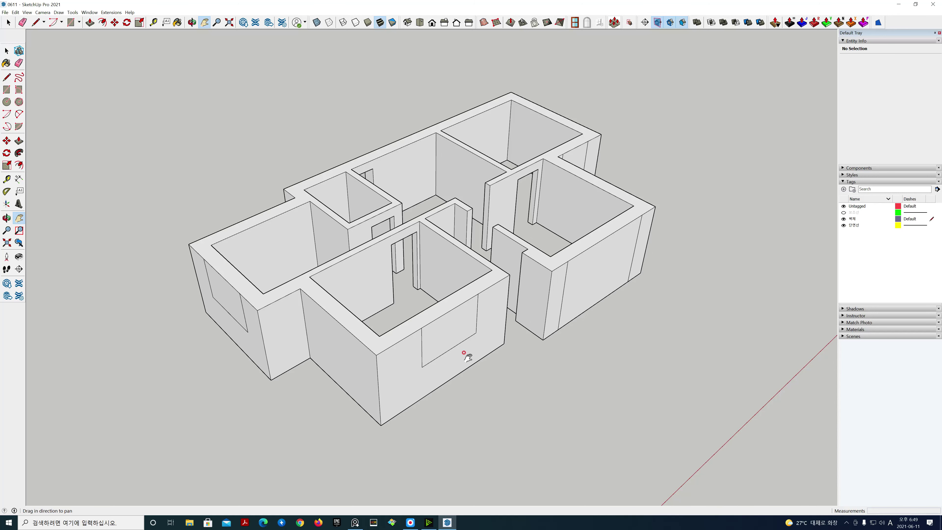
pyautogui.press('o')
pyautogui.moveTo(493, 378); pyautogui.dragTo(474, 354)
pyautogui.press('h')
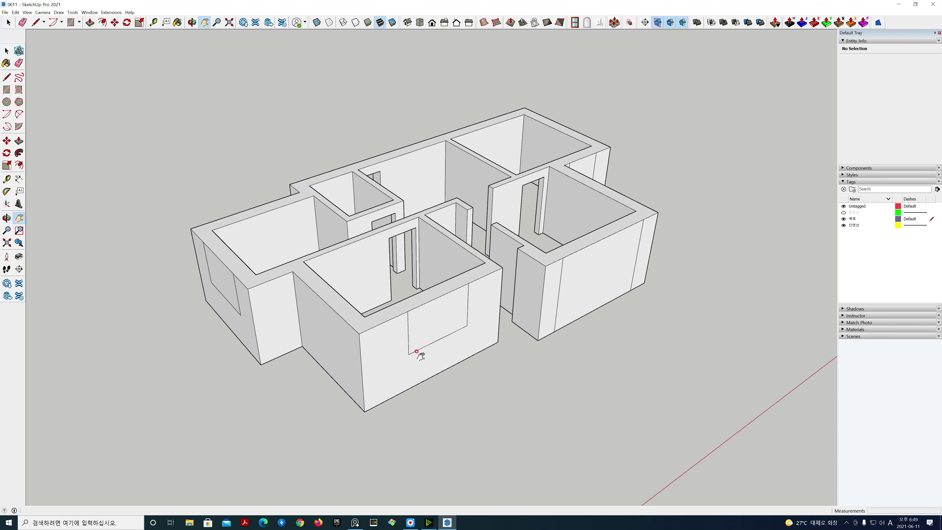
pyautogui.scroll(2, 419, 354)
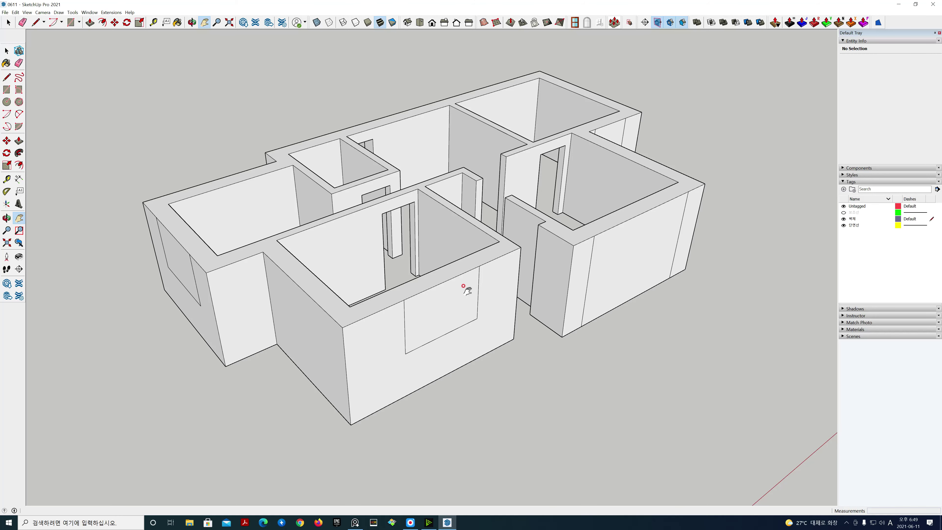
pyautogui.moveTo(504, 356); pyautogui.dragTo(515, 377)
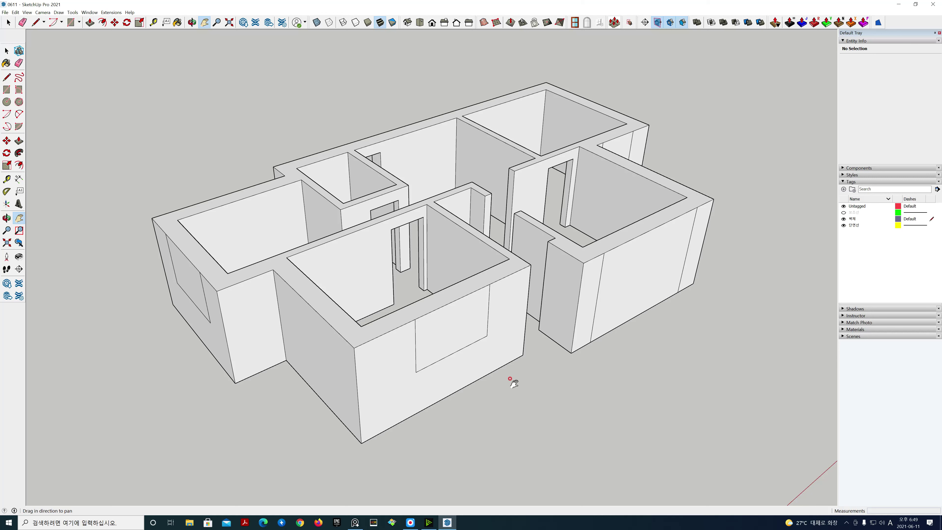
# Step: Measure the wall's height along the outer vertical corner edge beside the front window outline
pyautogui.press('p')
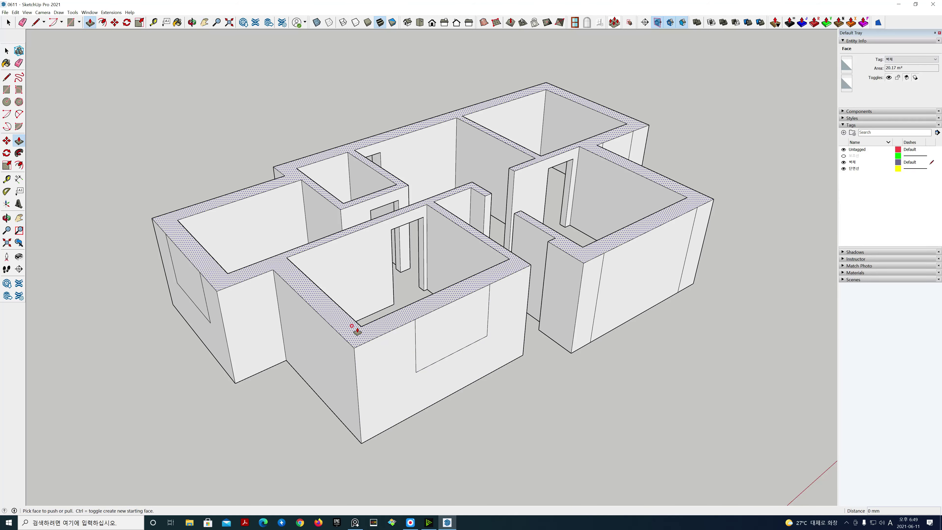
pyautogui.press('t')
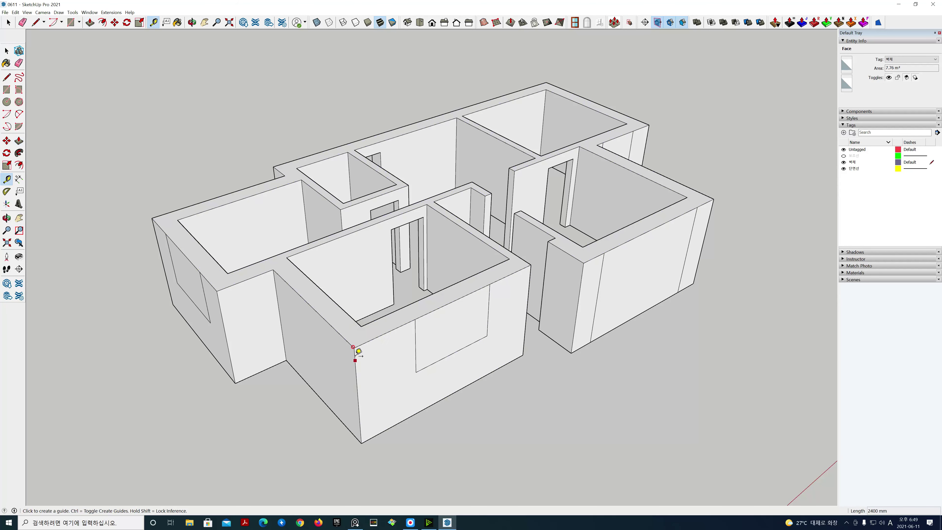
pyautogui.click(355, 347)
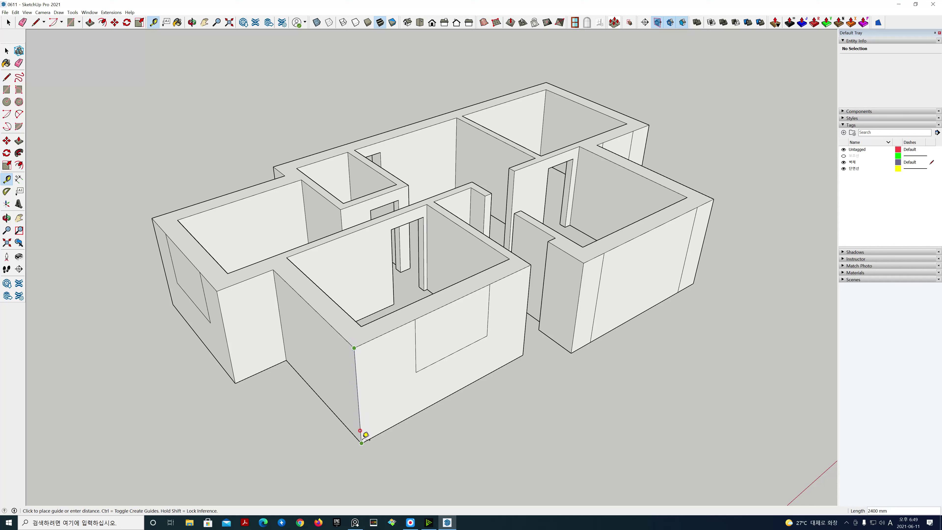
pyautogui.click(366, 435)
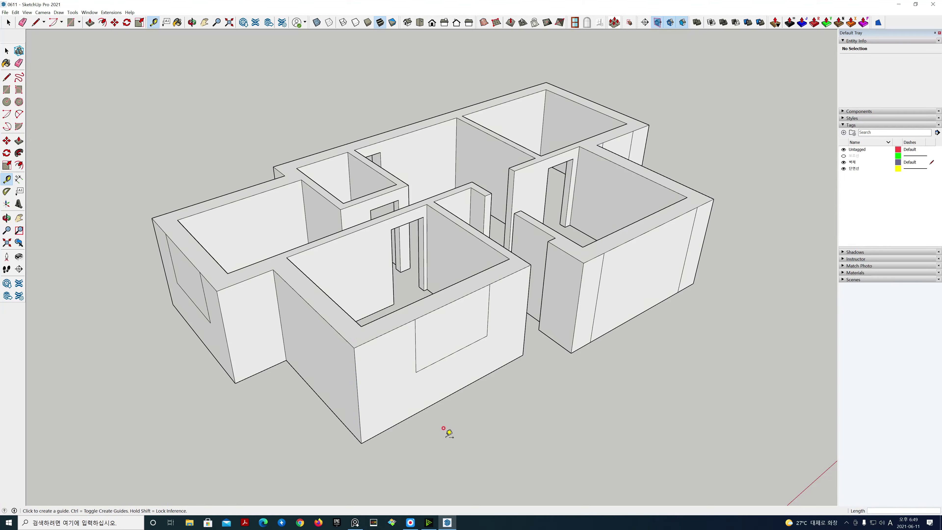
# Step: Raise the top face of the walls by 100 mm with Push/Pull
pyautogui.press('p')
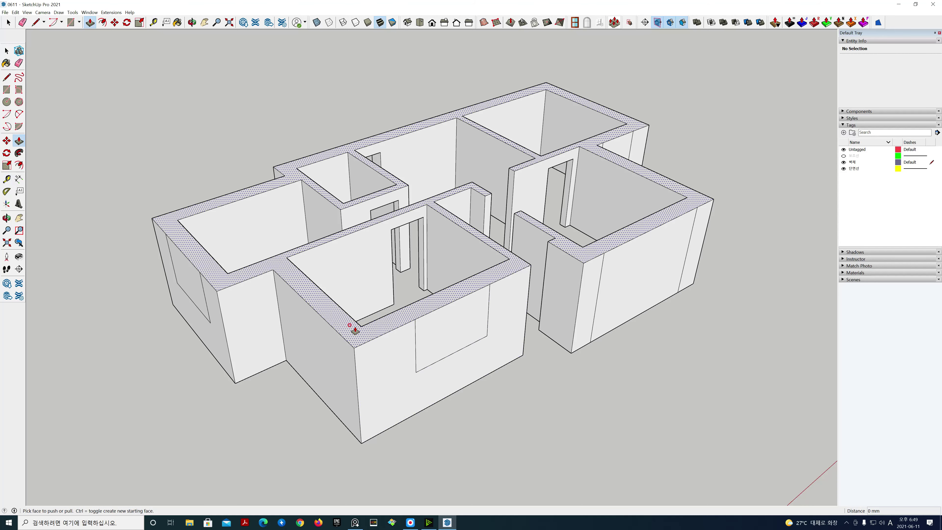
pyautogui.moveTo(353, 336); pyautogui.dragTo(351, 323)
pyautogui.write('1')
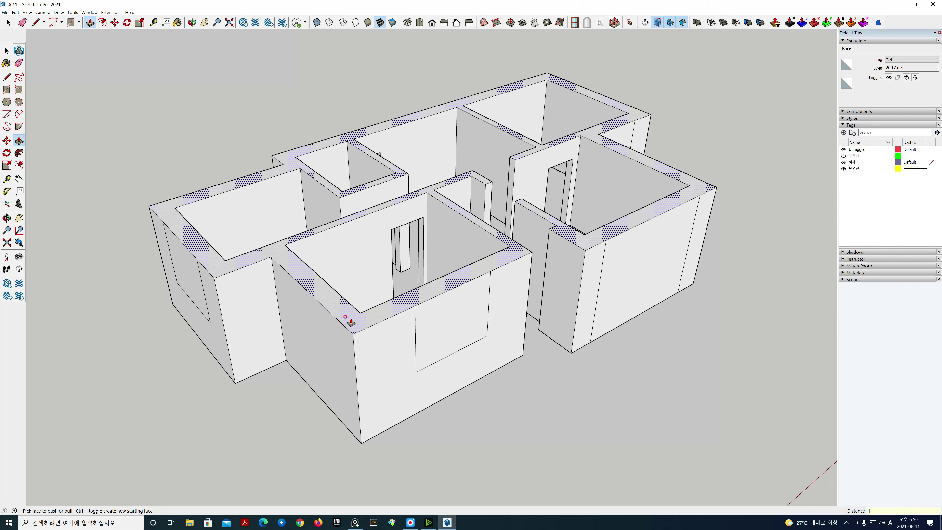
pyautogui.write('0')
pyautogui.press('Return')
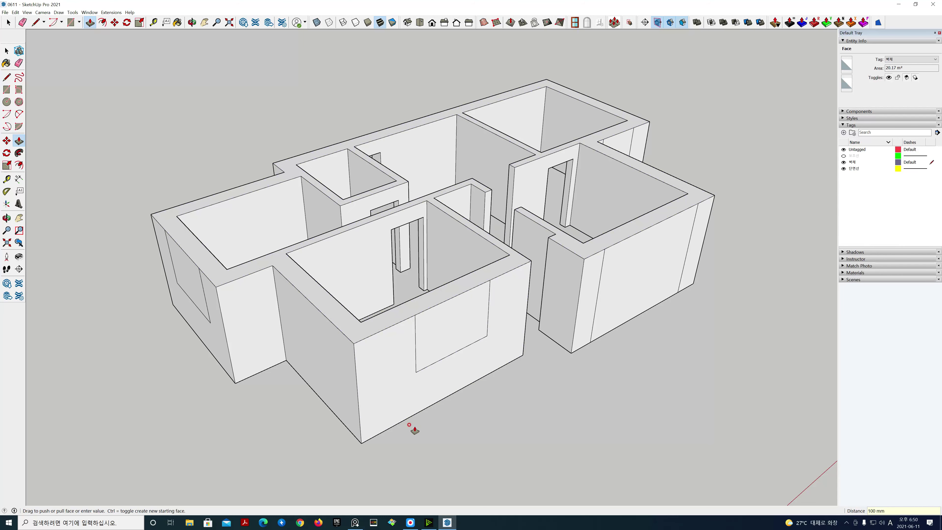
pyautogui.press('space')
# Step: Measure the wall's height at the outer corner beside the entrance gap
pyautogui.press('t')
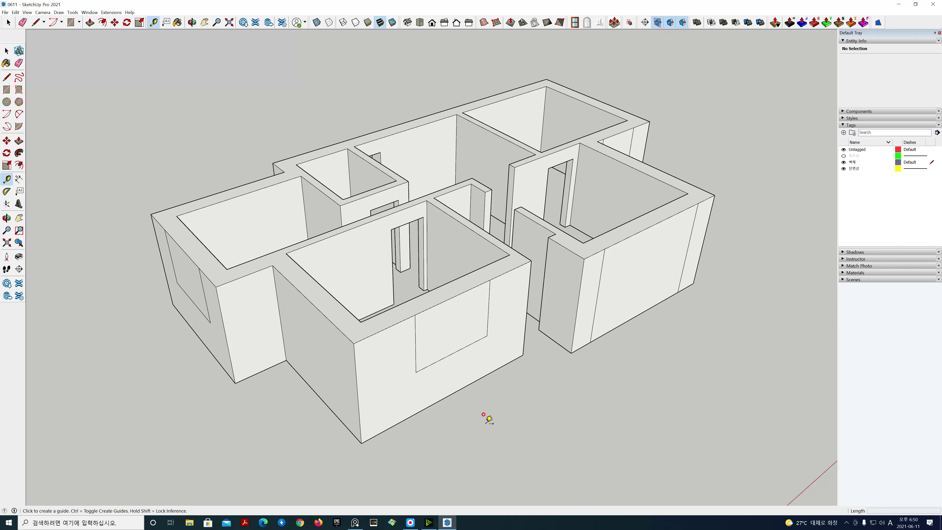
pyautogui.click(585, 258)
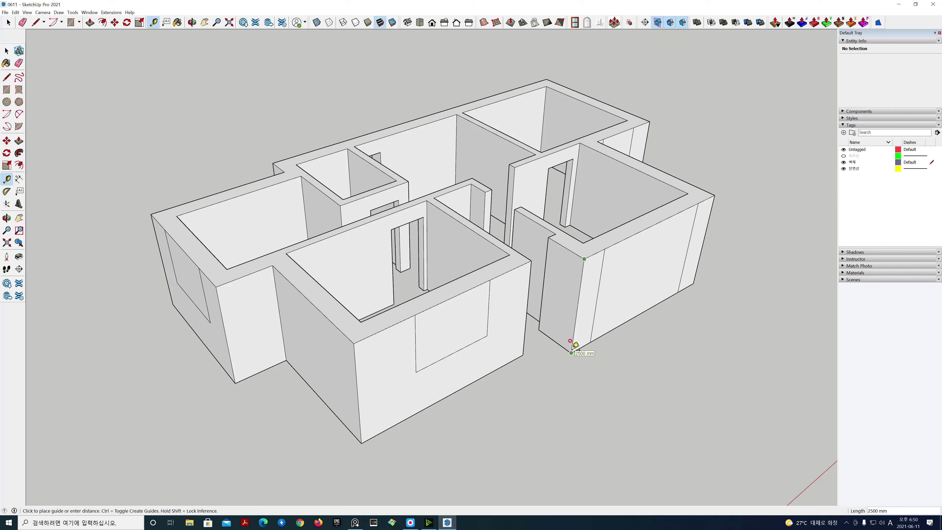
pyautogui.press('space')
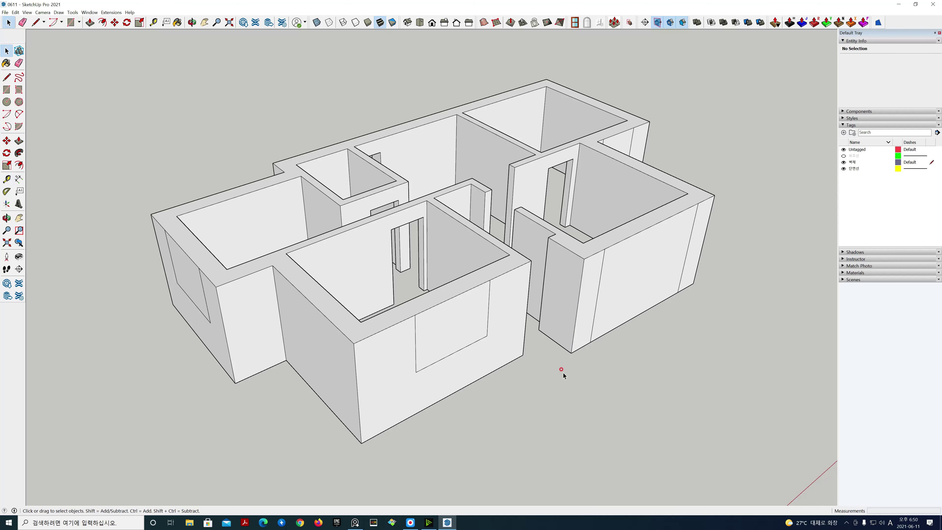
# Step: Delete the two vertical side edges of the front window outline, keeping only its horizontal sill line
pyautogui.click(415, 341)
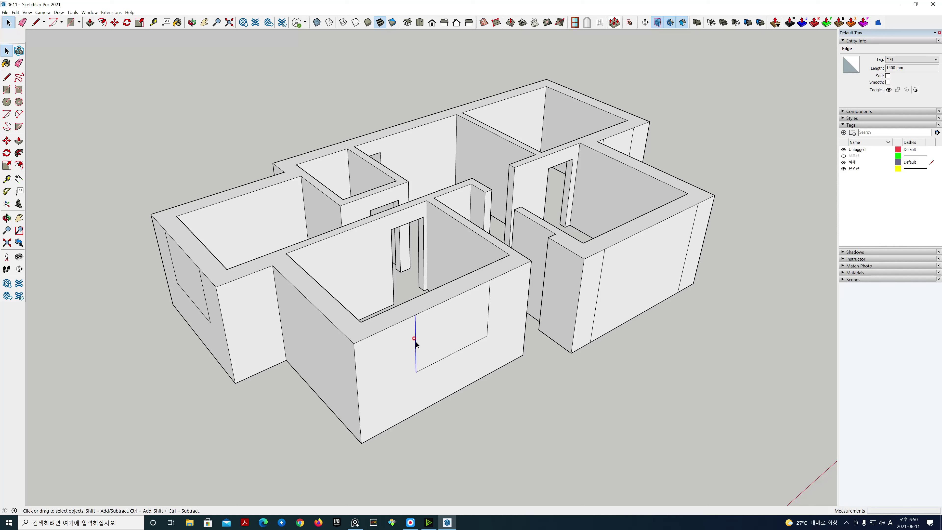
pyautogui.press('Delete')
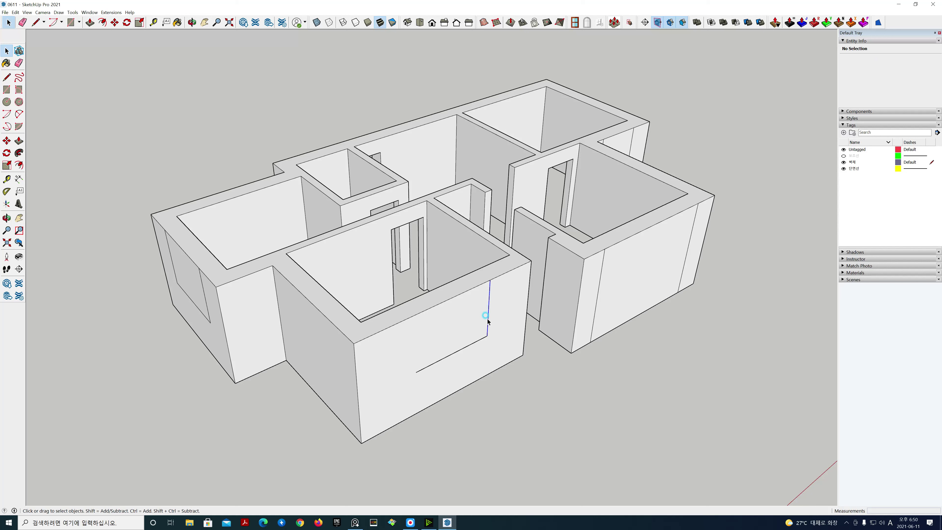
pyautogui.click(490, 323)
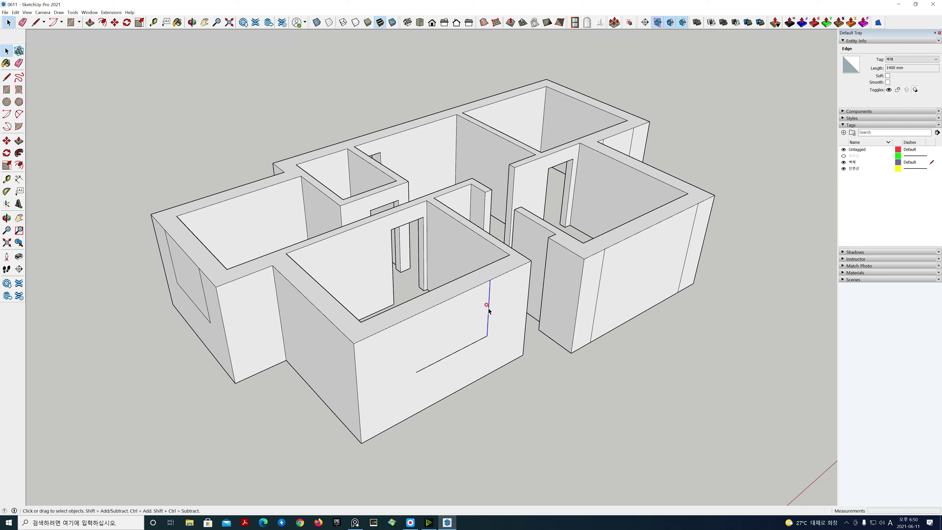
# Step: Set up a sliding window 1800 mm long by picking the sill line's endpoints, and accept 창호 as the layer for all its parts
pyautogui.press('h')
pyautogui.moveTo(479, 410); pyautogui.dragTo(527, 356)
pyautogui.scroll(2, 498, 321)
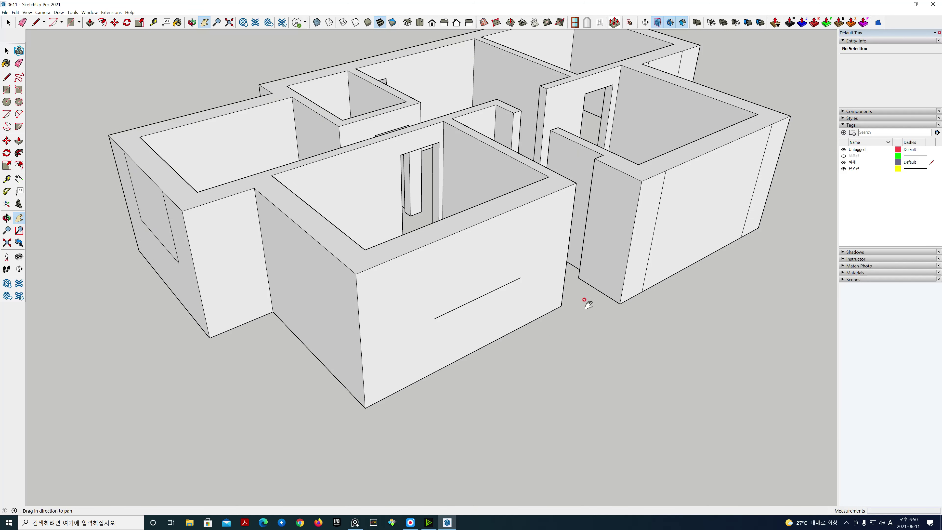
pyautogui.click(575, 23)
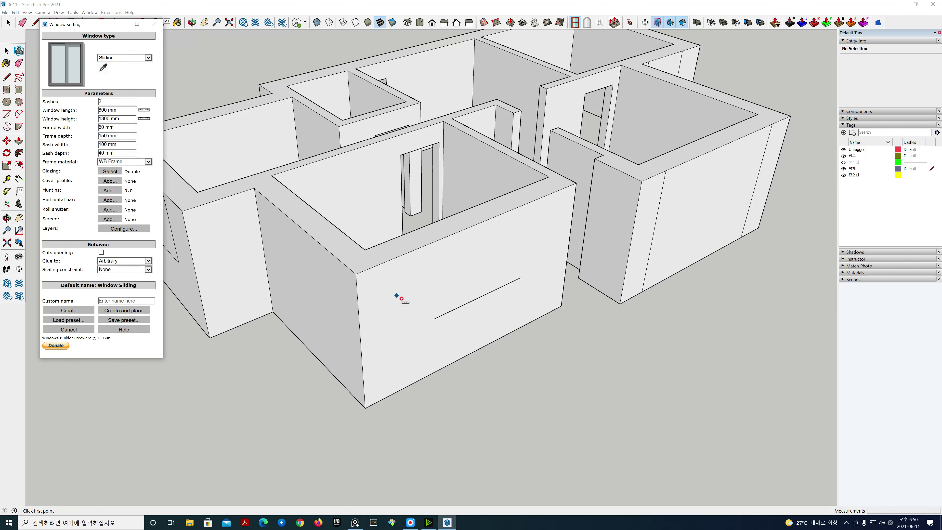
pyautogui.click(434, 319)
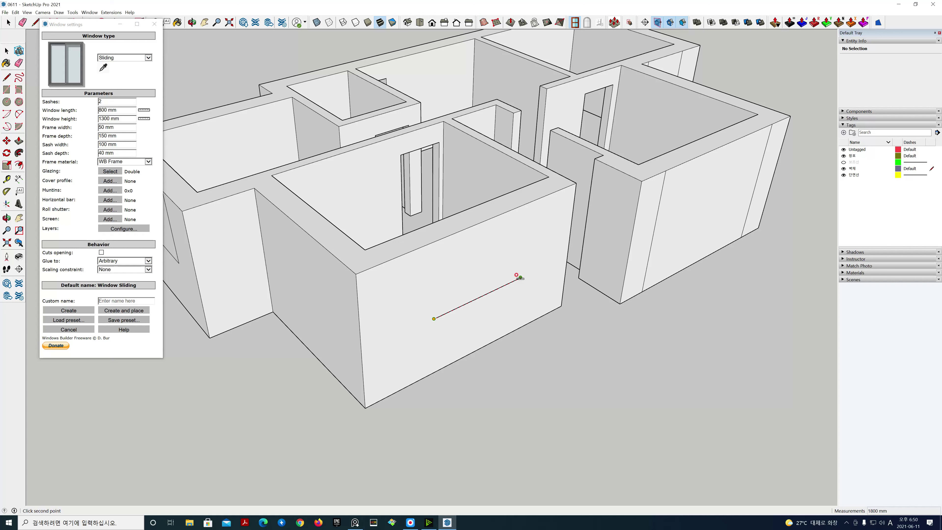
pyautogui.click(520, 277)
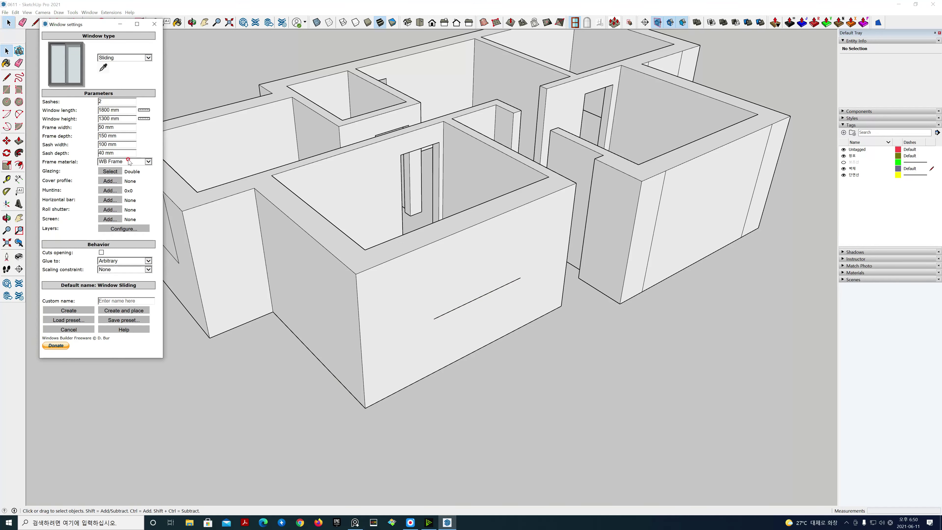
pyautogui.click(119, 229)
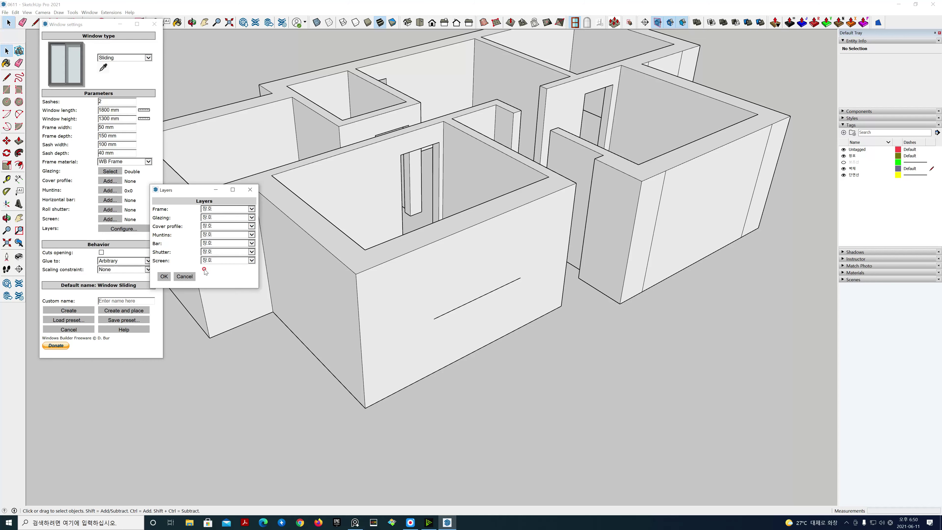
pyautogui.click(162, 278)
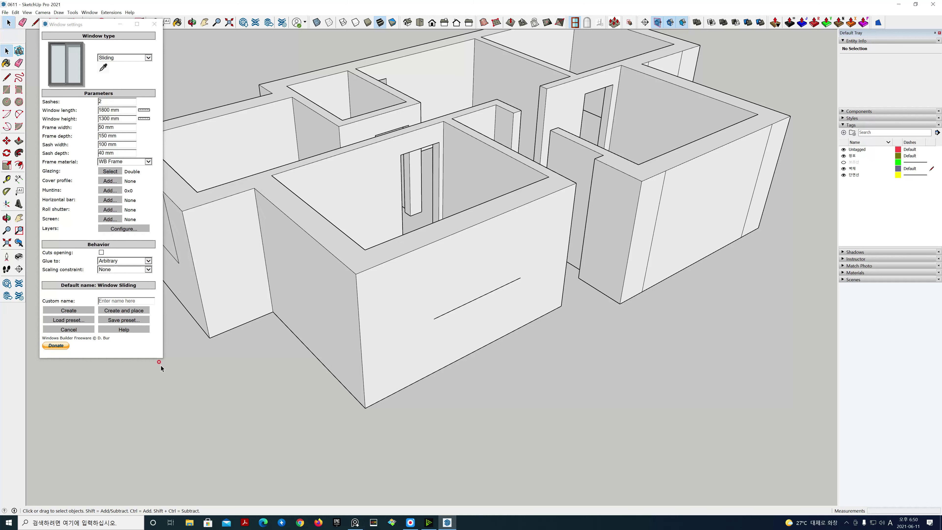
# Step: Create the sliding window, place it at the near end of the sill line, and cut its opening through the wall
pyautogui.click(125, 310)
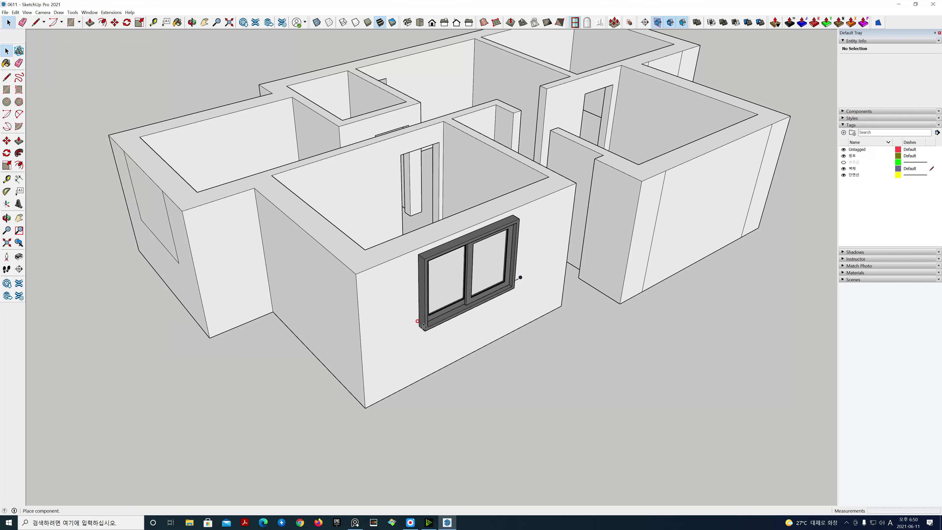
pyautogui.click(440, 324)
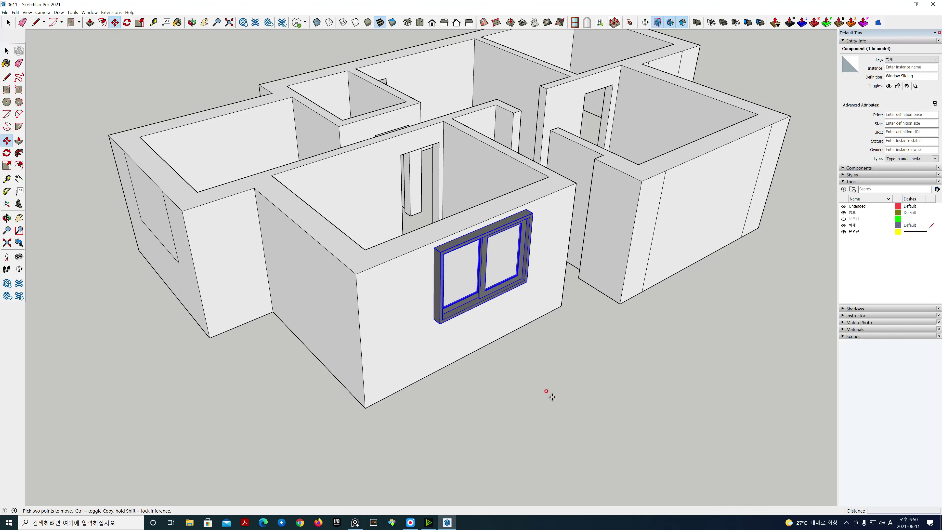
pyautogui.click(600, 24)
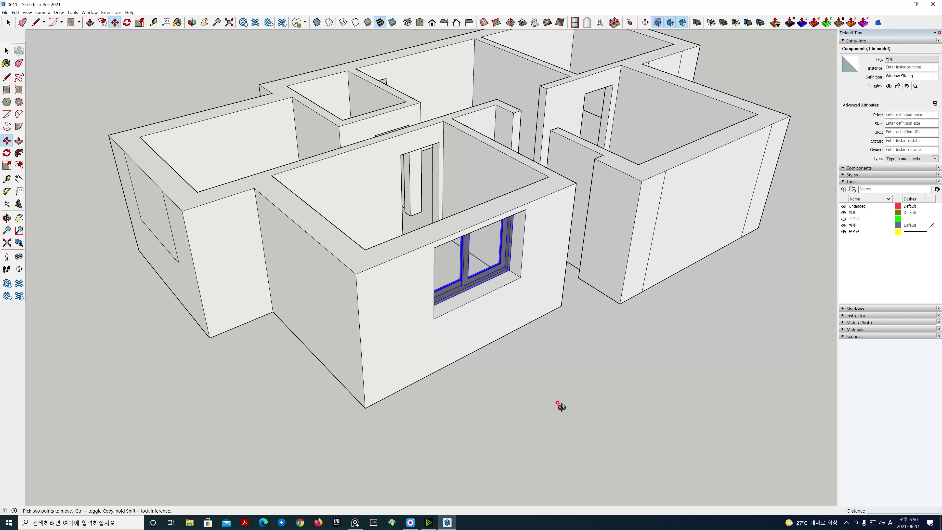
# Step: Delete the two vertical side edges of the window outline on the opposite end wall, keeping its sill line
pyautogui.moveTo(562, 410); pyautogui.dragTo(555, 341, button='middle')
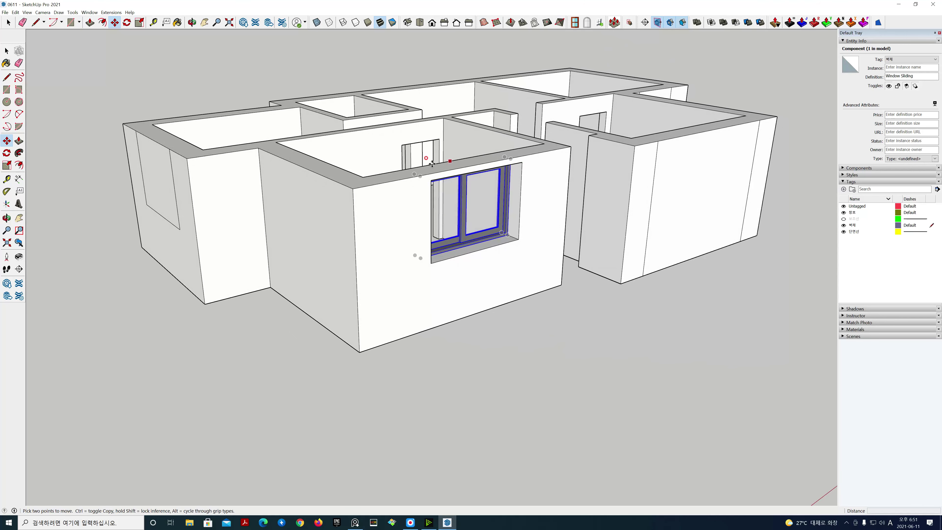
pyautogui.scroll(-2, 467, 356)
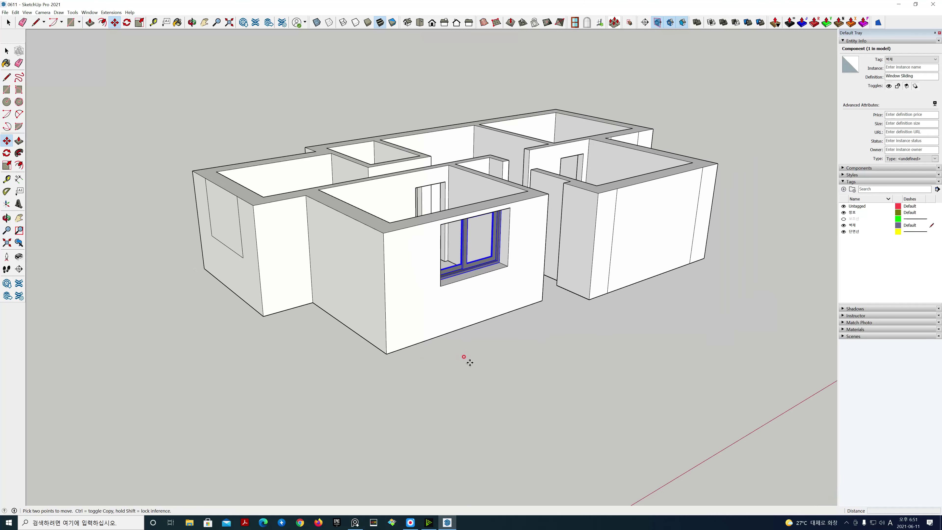
pyautogui.press('h')
pyautogui.moveTo(465, 379); pyautogui.dragTo(495, 401)
pyautogui.moveTo(364, 389); pyautogui.dragTo(546, 410, button='middle')
pyautogui.press('m')
pyautogui.press('space')
pyautogui.click(492, 302)
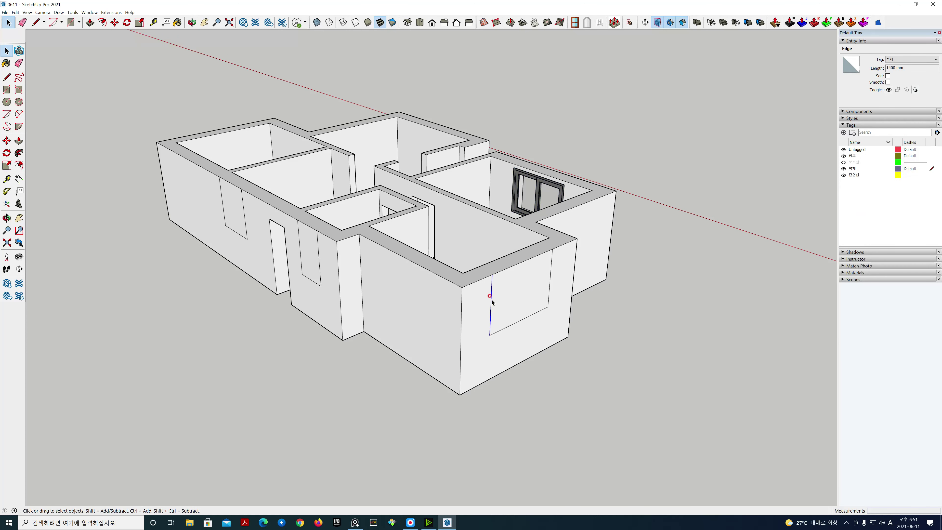
pyautogui.press('Delete')
pyautogui.click(552, 294)
pyautogui.press('Delete')
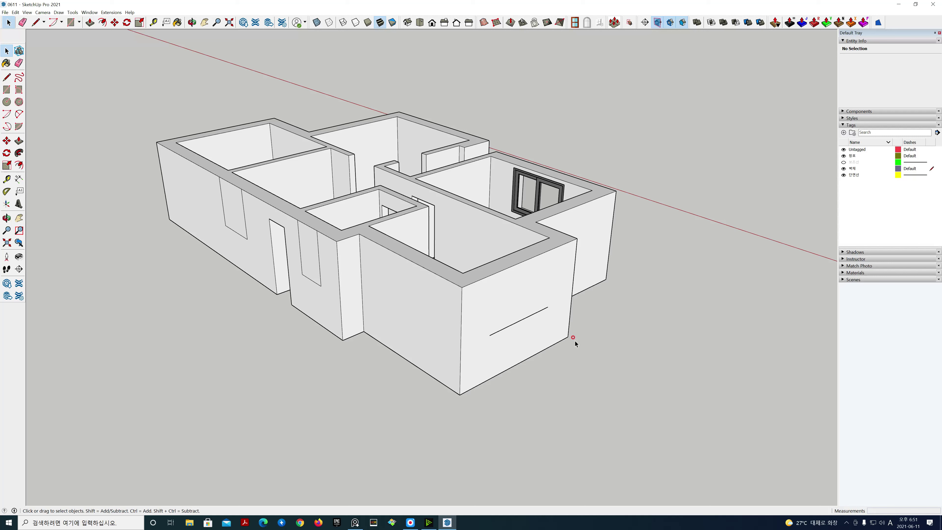
# Step: Create a two-sash sliding window 1800 mm long from the end wall's sill line and place it on the line, cutting its opening
pyautogui.click(574, 25)
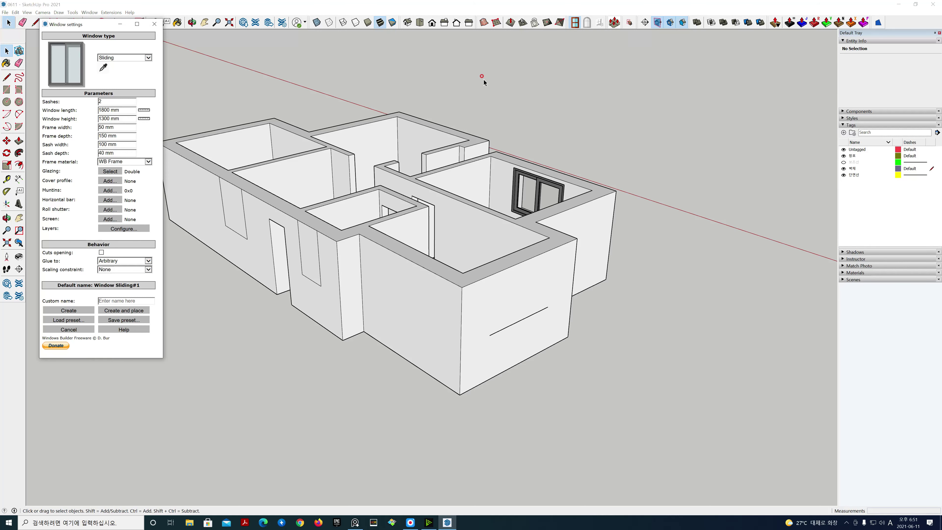
pyautogui.click(490, 335)
pyautogui.click(548, 306)
pyautogui.click(120, 312)
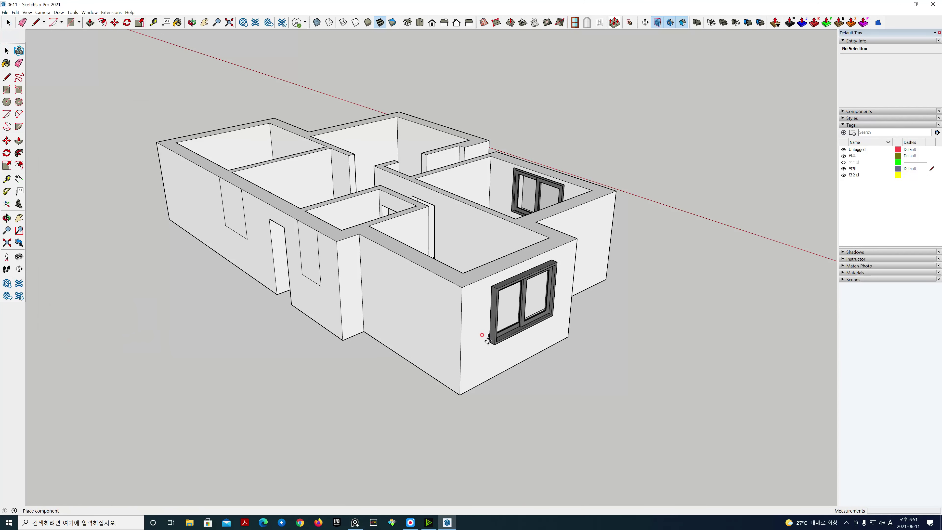
pyautogui.click(488, 336)
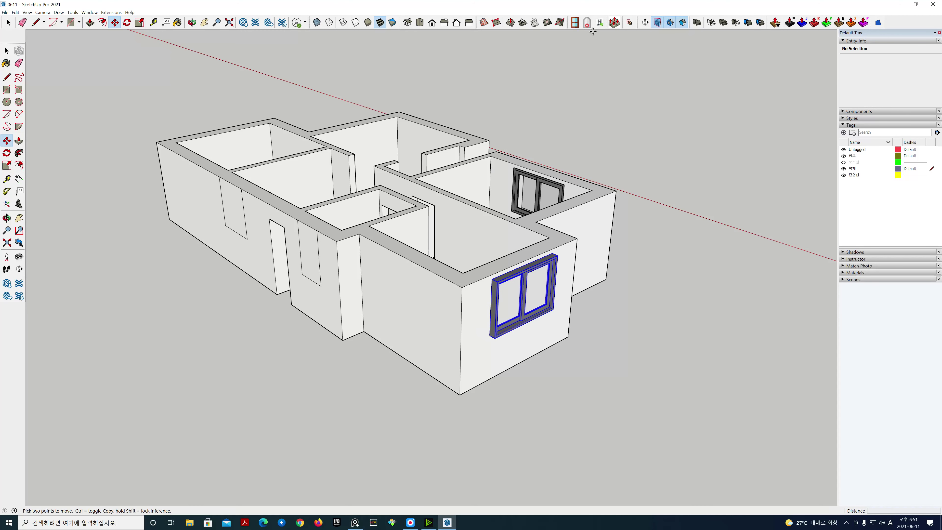
pyautogui.press('o')
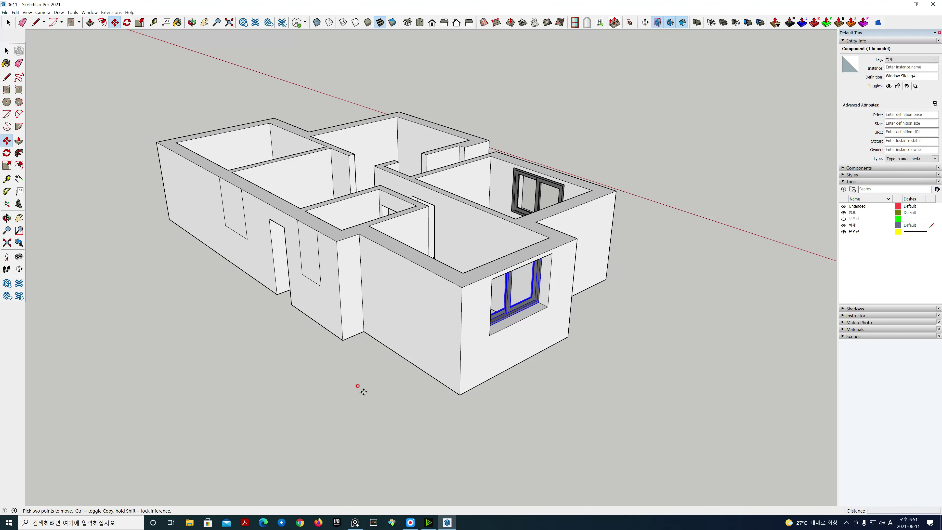
# Step: Delete the vertical side edges of the two window outlines on the long rear wall, keeping both horizontal sill lines
pyautogui.moveTo(311, 405); pyautogui.dragTo(770, 410)
pyautogui.press('m')
pyautogui.press('space')
pyautogui.click(560, 347)
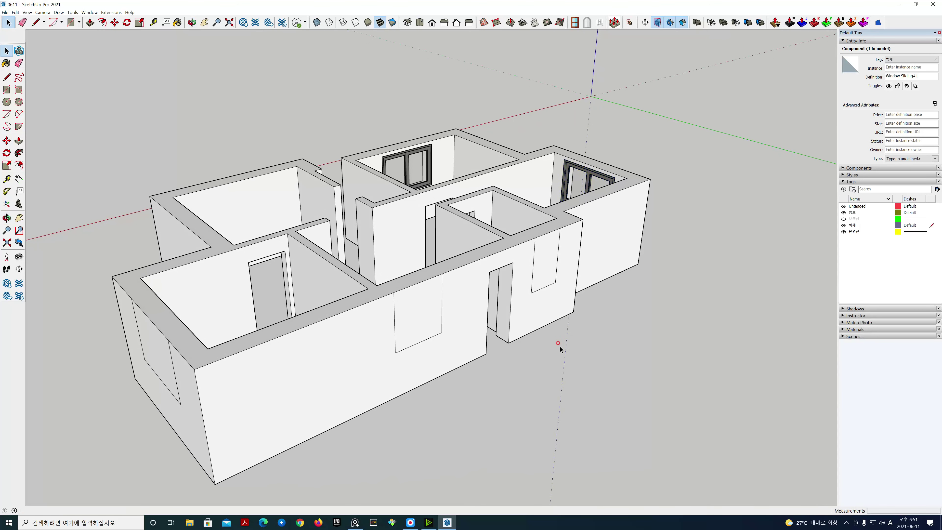
pyautogui.click(532, 278)
pyautogui.press('Delete')
pyautogui.press('Delete')
pyautogui.click(442, 295)
pyautogui.press('Delete')
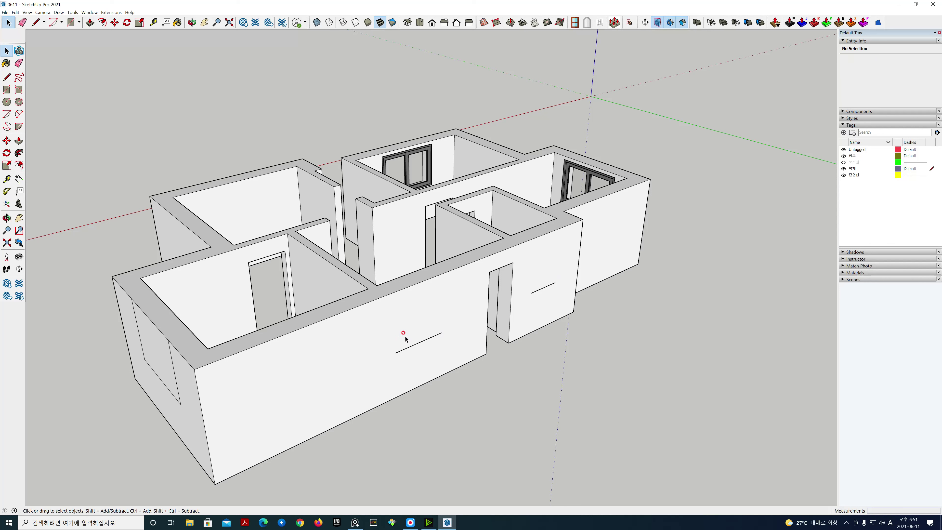
# Step: Consult the floor plan, and fit an 800 mm long sliding window on the short sill line beside the rear door opening
pyautogui.moveTo(941, 279); pyautogui.dragTo(809, 277, button='right')
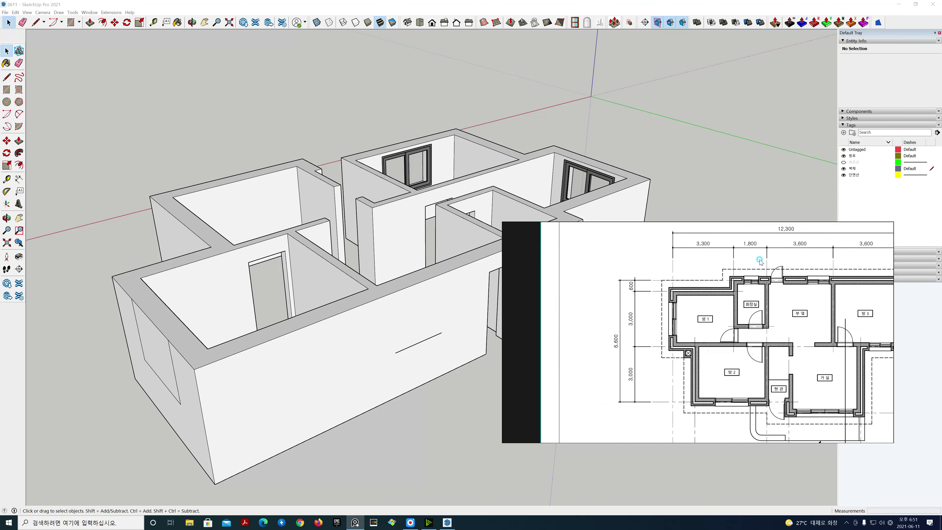
pyautogui.moveTo(690, 259); pyautogui.dragTo(941, 260, button='right')
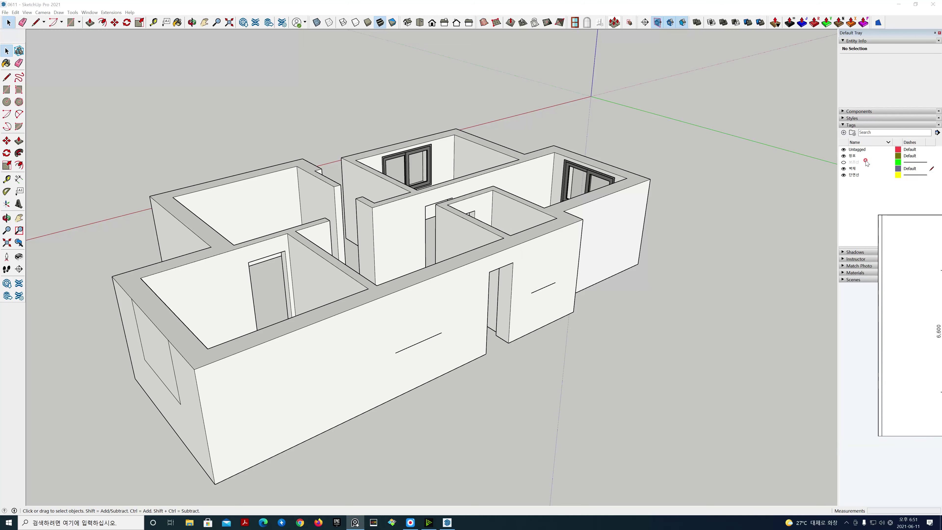
pyautogui.click(574, 34)
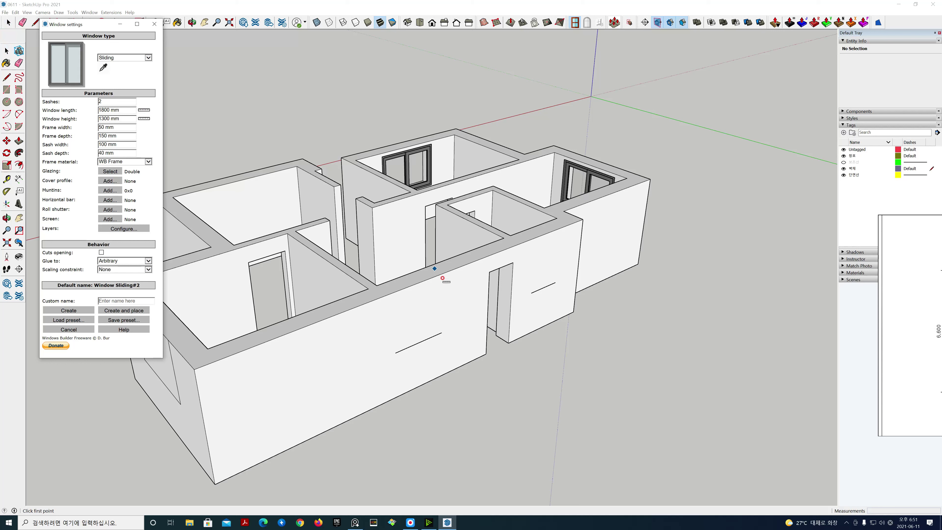
pyautogui.click(531, 292)
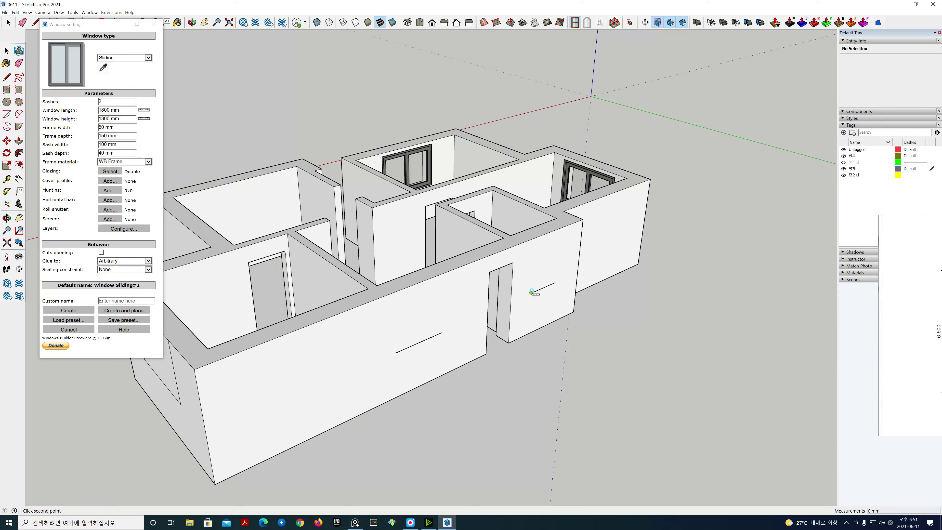
pyautogui.click(555, 283)
pyautogui.click(124, 310)
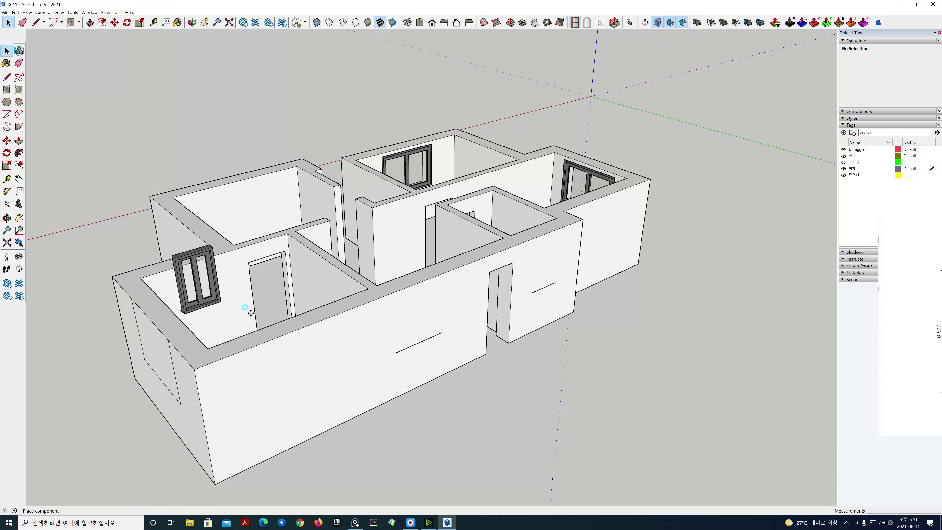
pyautogui.click(529, 293)
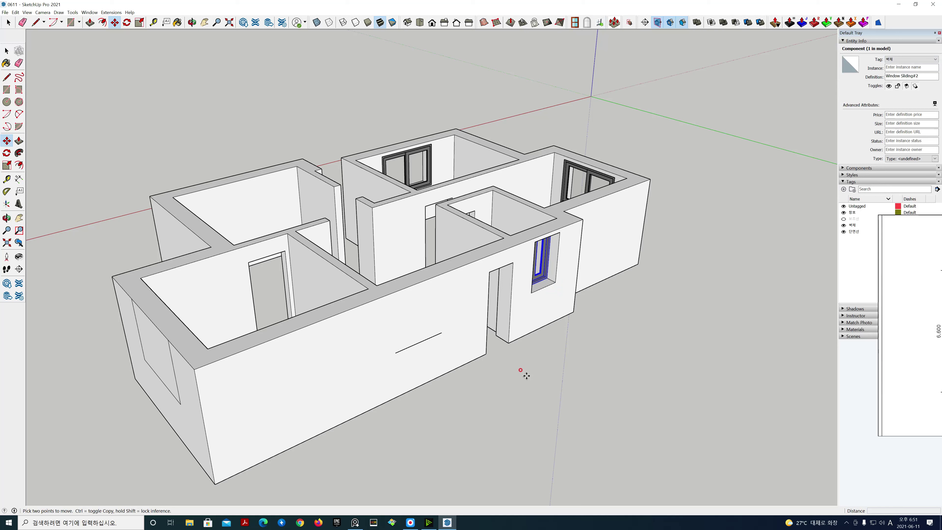
# Step: Create a sliding window 1200 mm long from the longer rear wall sill line's endpoints and place it at the line's end
pyautogui.click(575, 22)
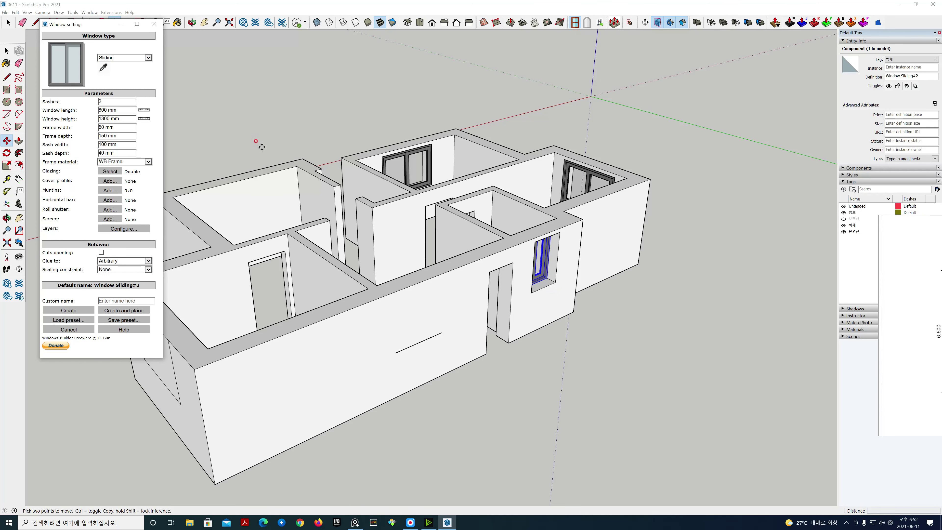
pyautogui.click(146, 111)
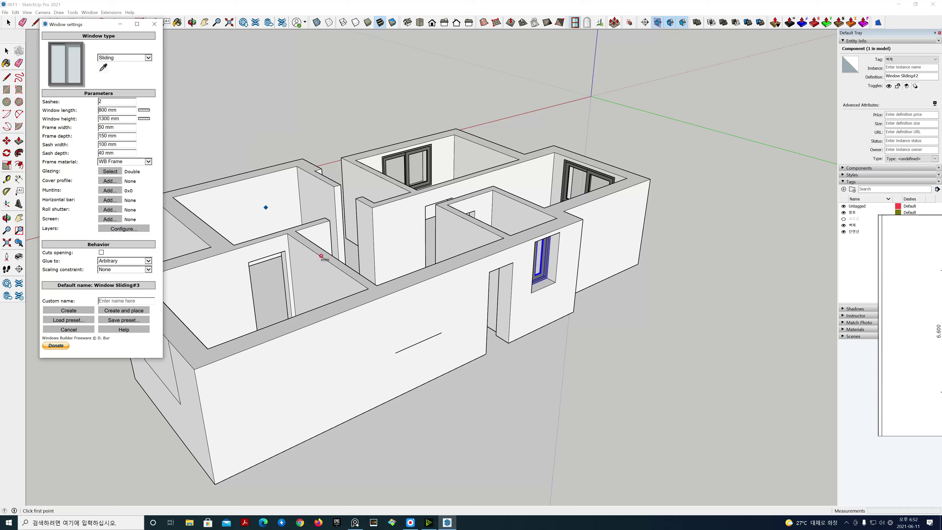
pyautogui.click(395, 352)
pyautogui.click(441, 334)
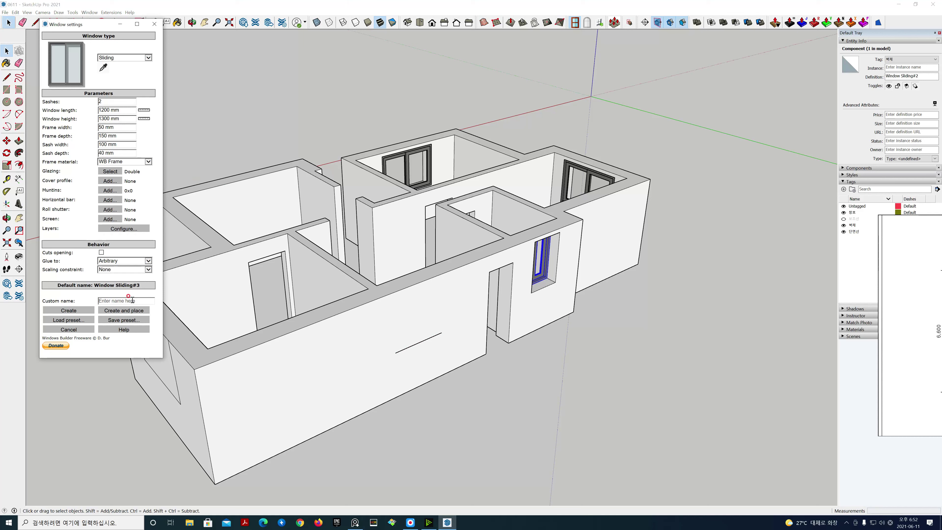
pyautogui.click(130, 311)
pyautogui.click(395, 355)
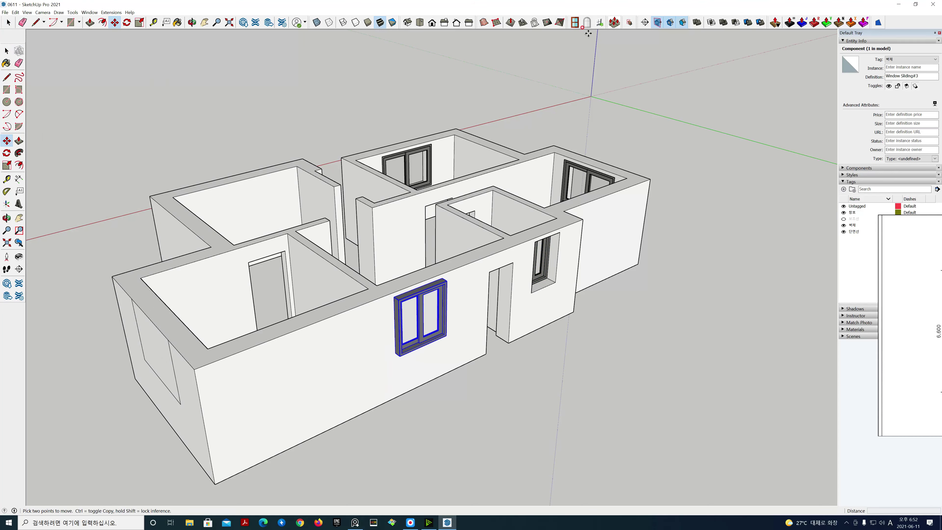
# Step: Erase the two vertical side edges of the wide window outline on the other end wall, keeping its sill line
pyautogui.moveTo(499, 448); pyautogui.dragTo(608, 423, button='middle')
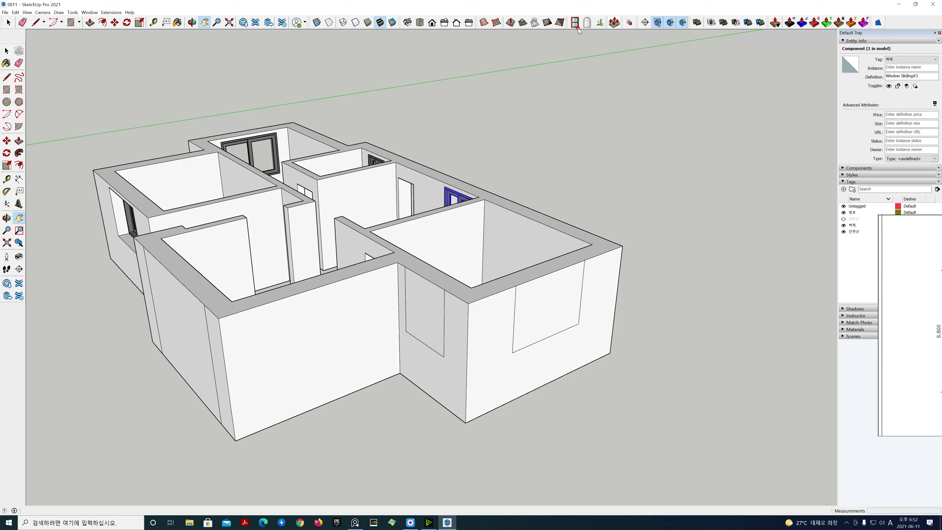
pyautogui.press('m')
pyautogui.press('e')
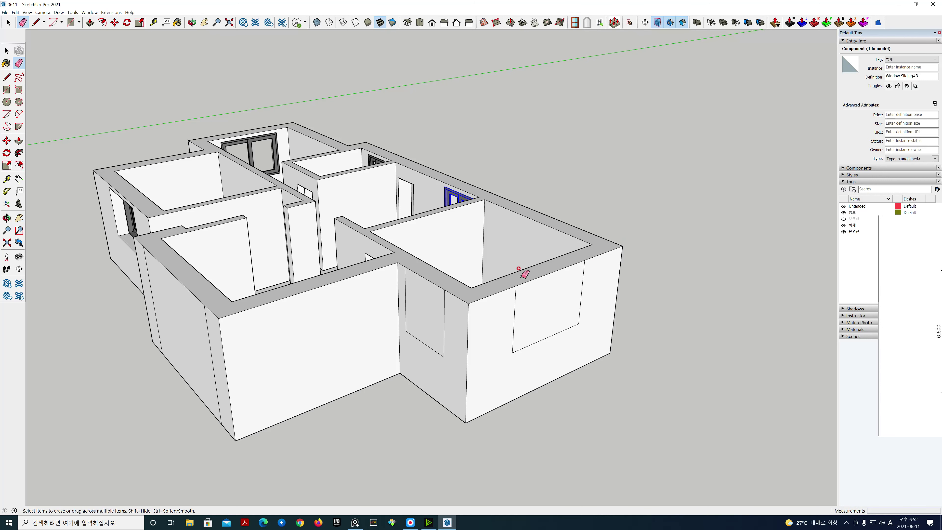
pyautogui.moveTo(586, 275); pyautogui.dragTo(521, 295)
pyautogui.click(517, 297)
# Step: Create a sliding window 1800 mm long from that end wall's sill line endpoints and place it at the line's near end
pyautogui.click(575, 22)
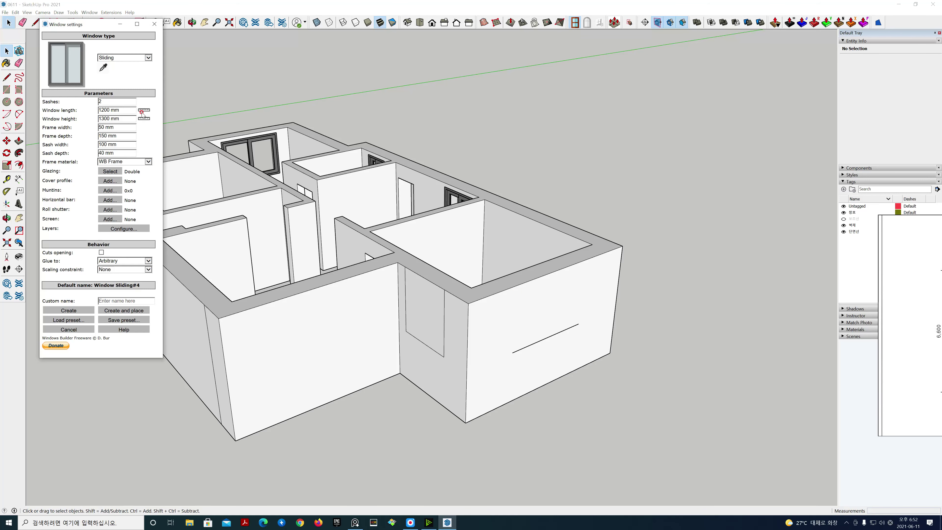
pyautogui.click(143, 110)
pyautogui.click(512, 352)
pyautogui.click(578, 324)
pyautogui.click(129, 312)
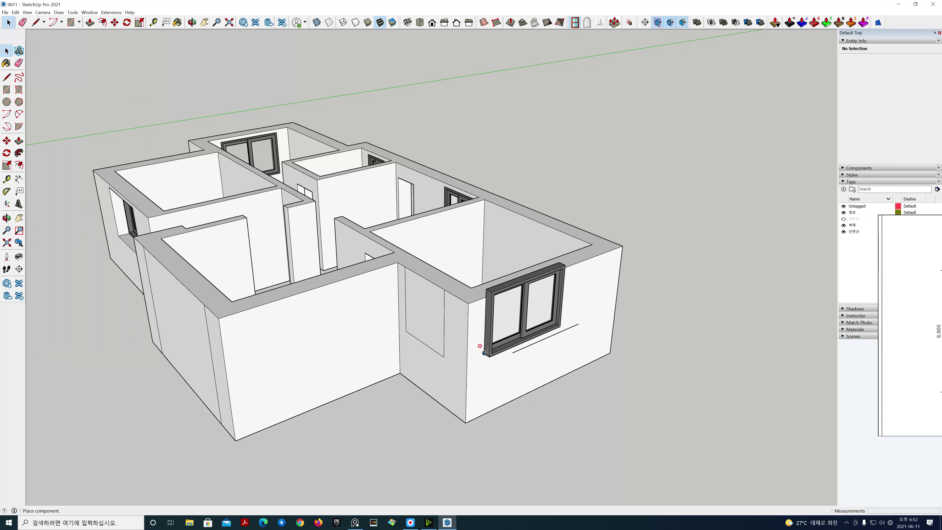
pyautogui.click(508, 354)
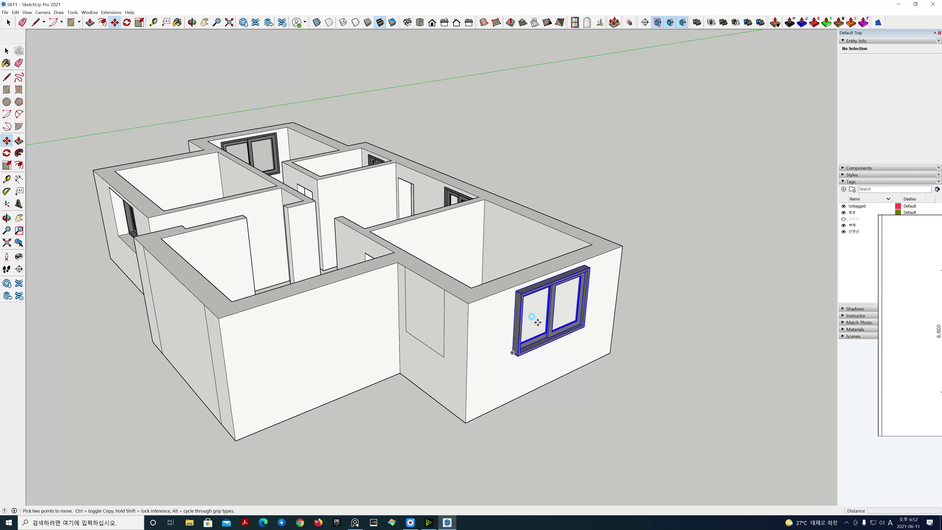
# Step: Delete the two vertical side edges of the window outline on the recessed front wall, keeping its sill line
pyautogui.moveTo(426, 380); pyautogui.dragTo(575, 407, button='middle')
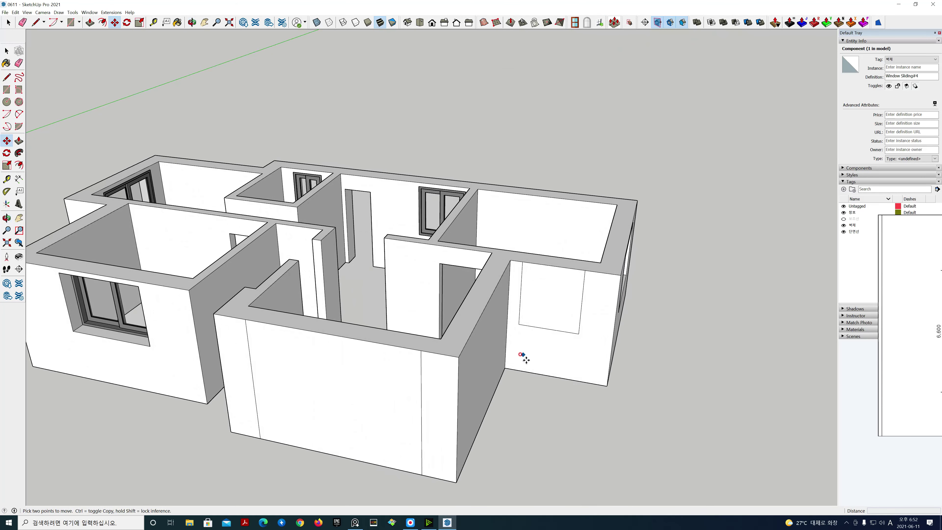
pyautogui.press('space')
pyautogui.press('Delete')
pyautogui.click(580, 317)
pyautogui.press('Delete')
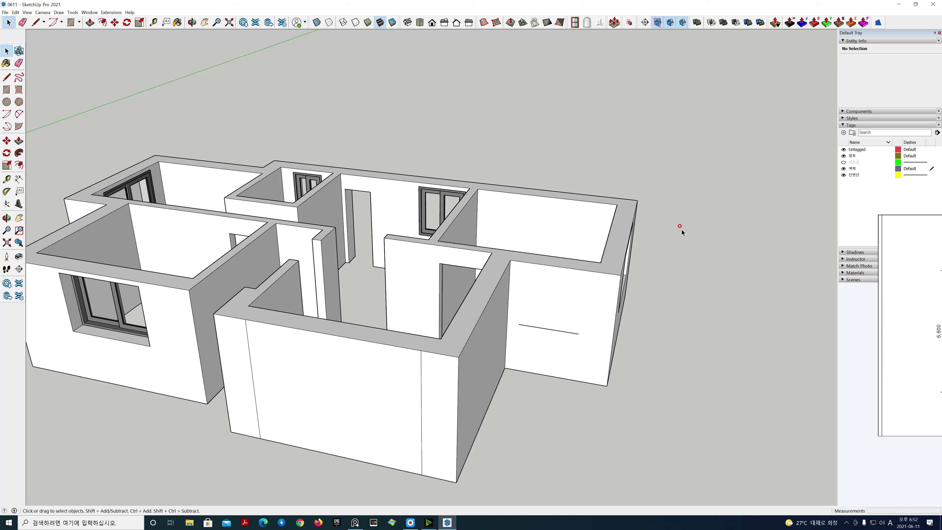
# Step: Create a sliding window 1200 mm long from the recessed front wall's sill line and place it at the line's end
pyautogui.click(575, 23)
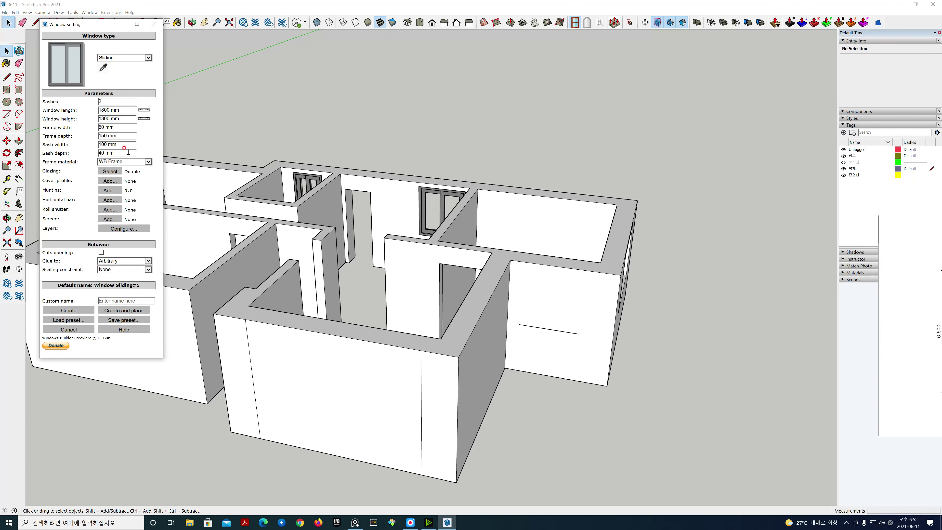
pyautogui.click(145, 110)
pyautogui.click(518, 325)
pyautogui.click(578, 334)
pyautogui.click(124, 310)
pyautogui.click(518, 325)
pyautogui.click(575, 23)
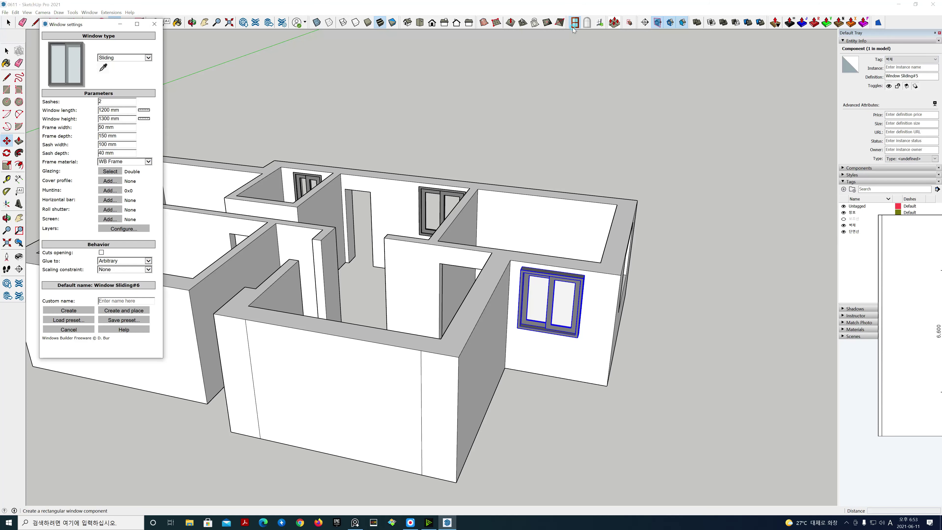
pyautogui.click(154, 24)
# Step: Set up a four-sash sliding window 3100 mm long by picking the base points of the full-height front wall outline, and cancel its placement
pyautogui.moveTo(624, 240); pyautogui.dragTo(519, 364, button='middle')
pyautogui.press('h')
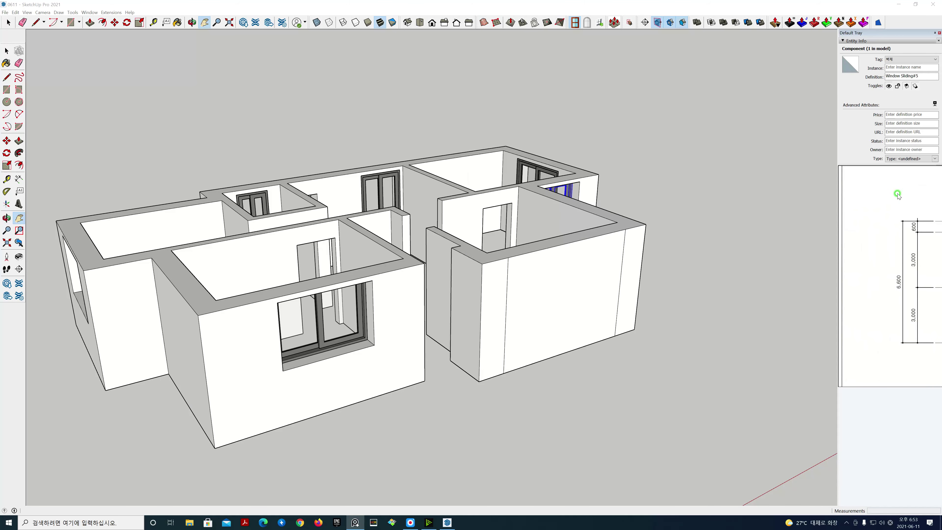
pyautogui.click(574, 24)
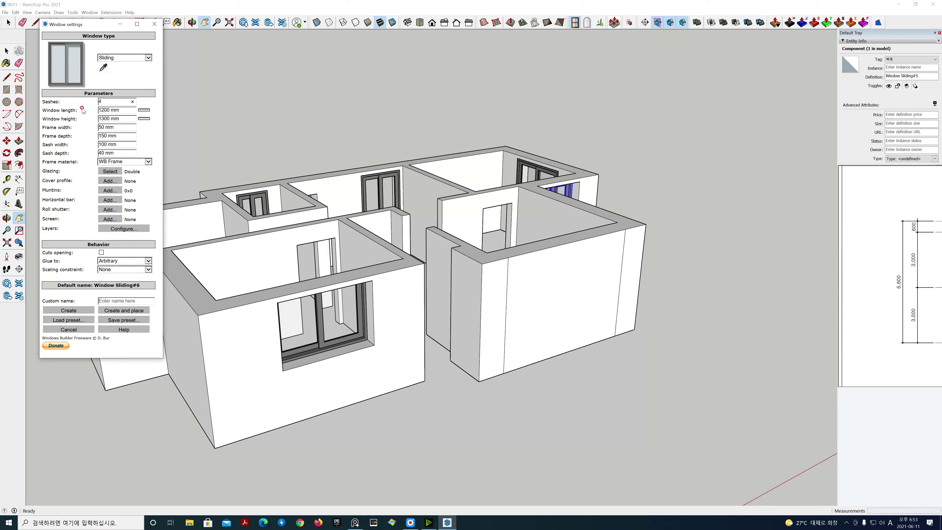
pyautogui.click(145, 111)
pyautogui.click(502, 372)
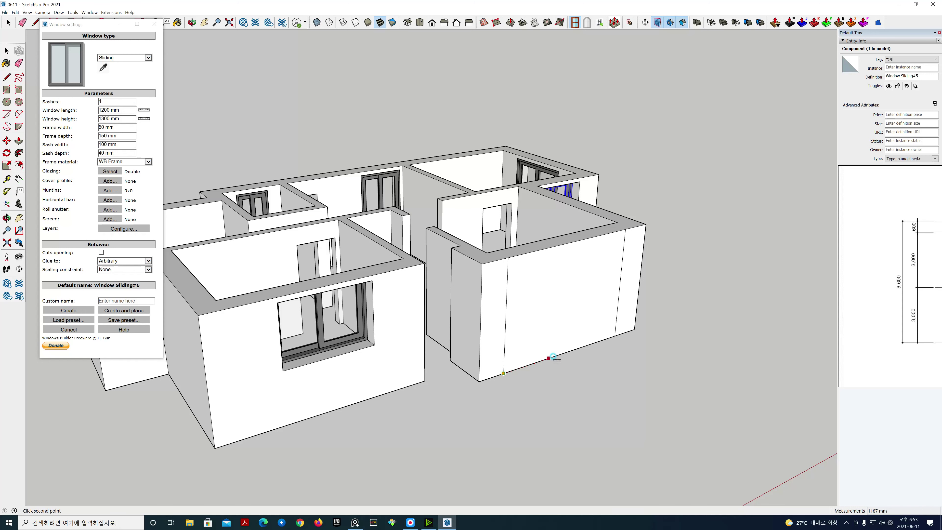
pyautogui.click(614, 335)
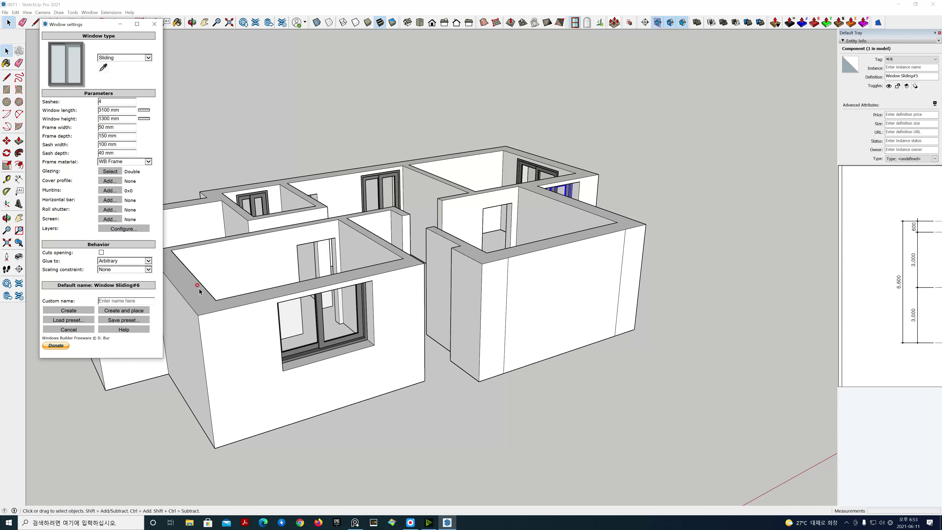
pyautogui.click(112, 308)
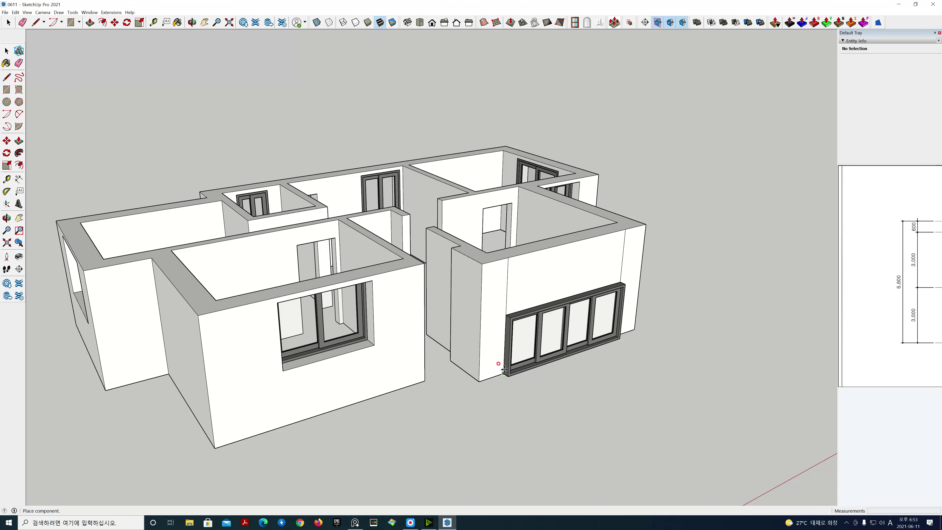
pyautogui.press('Escape')
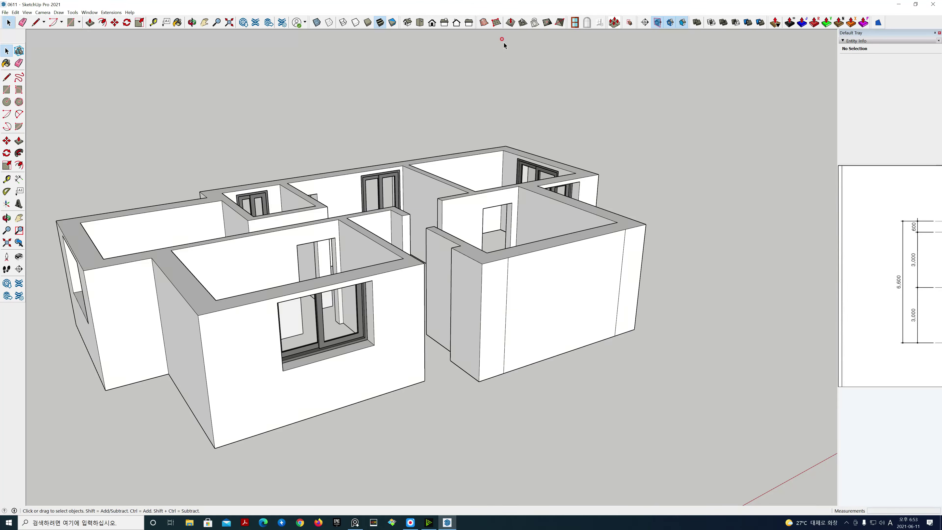
# Step: Set the four-sash window's height to 2400 mm, and create and place it at the base corner of the full-height front wall outline
pyautogui.click(575, 24)
pyautogui.moveTo(126, 119); pyautogui.dragTo(99, 119)
pyautogui.write('24')
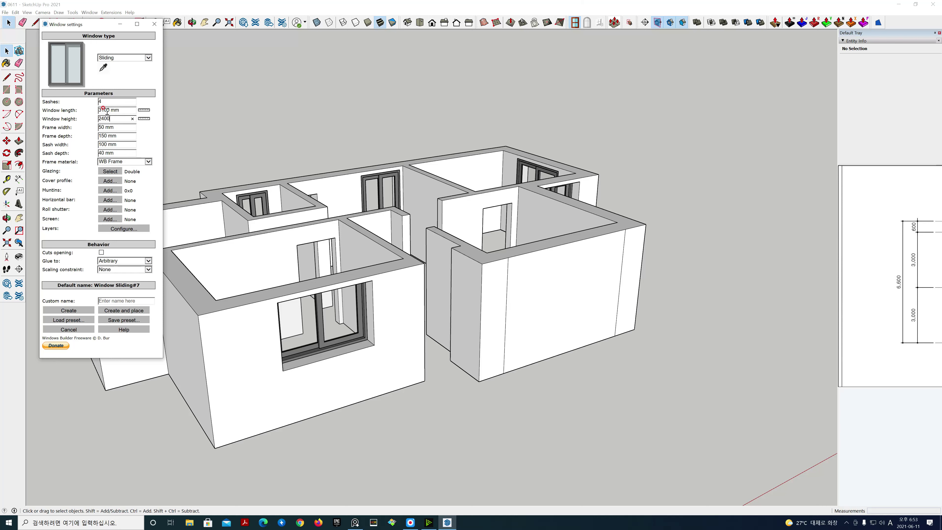
pyautogui.write('00')
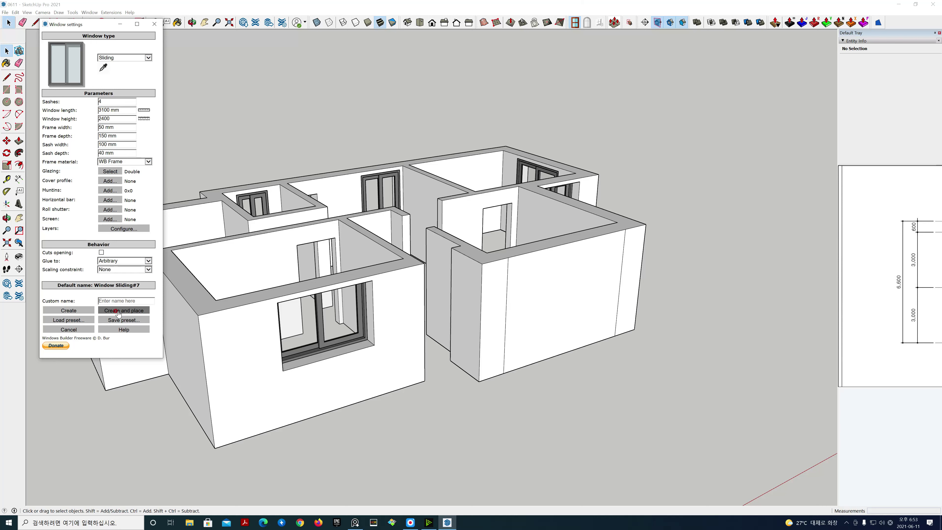
pyautogui.click(123, 310)
pyautogui.click(504, 375)
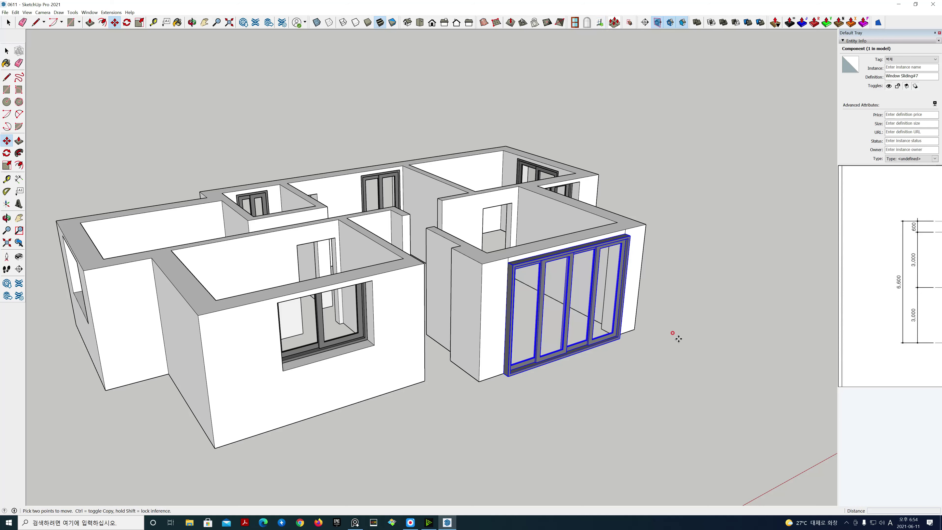
pyautogui.moveTo(672, 378); pyautogui.dragTo(395, 356, button='middle')
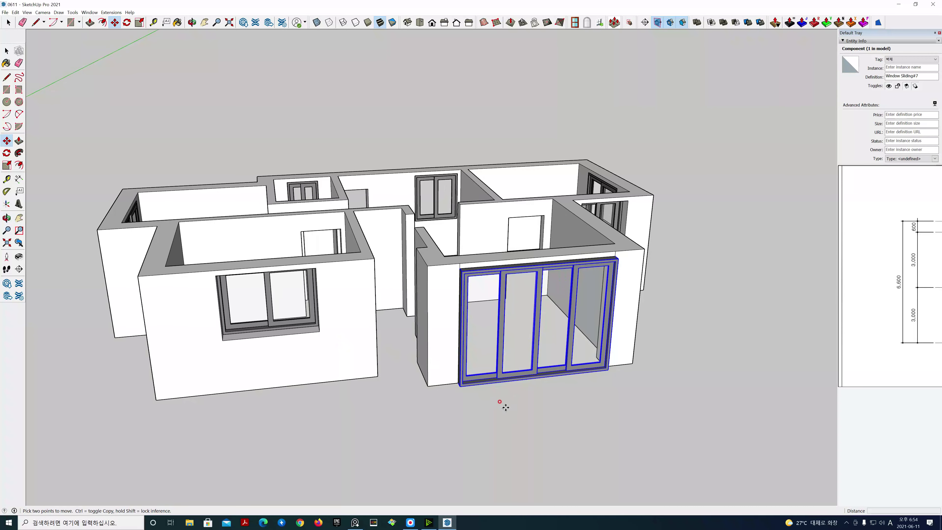
pyautogui.moveTo(548, 411); pyautogui.dragTo(617, 426, button='middle')
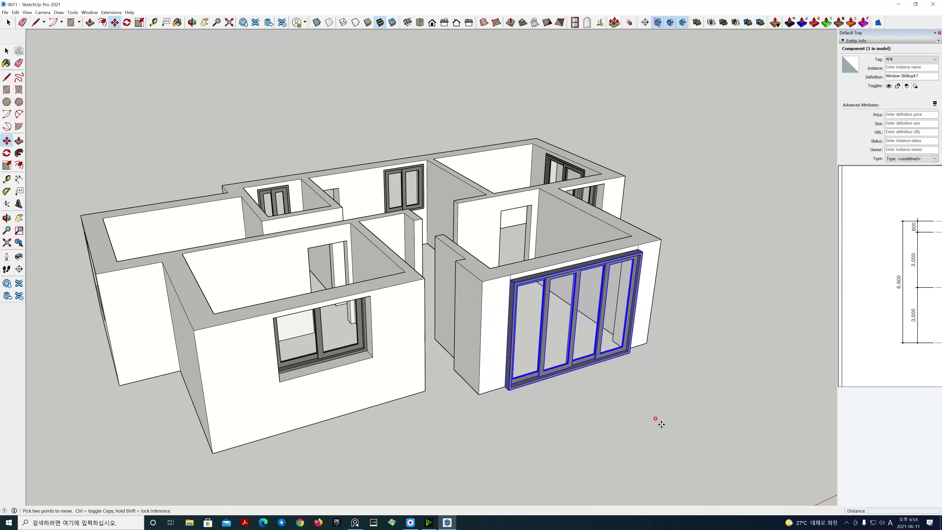